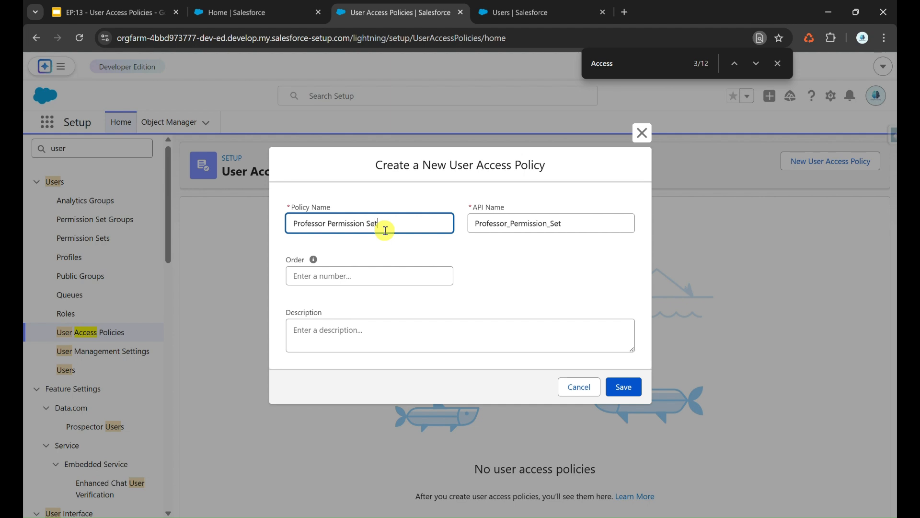
# Step: Complete the policy name as Professor Permission Set Assignment Policy, set its order to 10, and save the new user access policy
pyautogui.write('signment Policy')
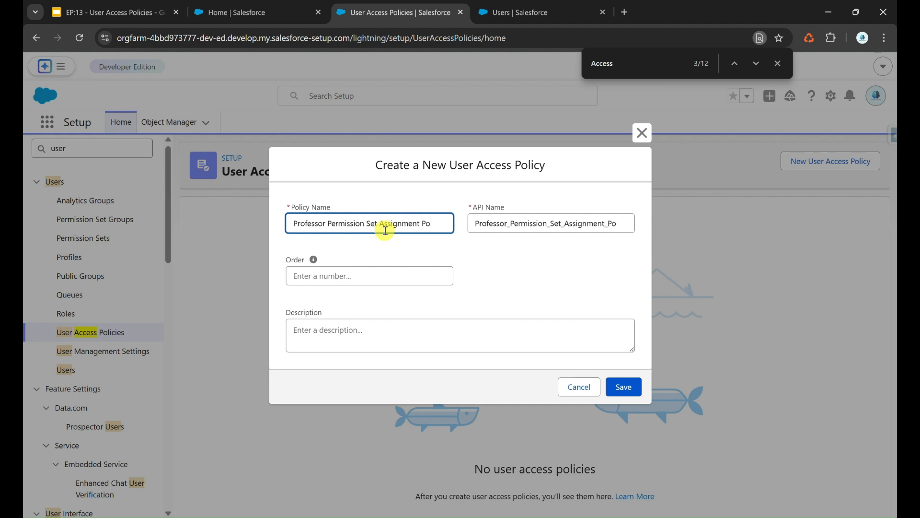
pyautogui.click(334, 277)
pyautogui.write('10')
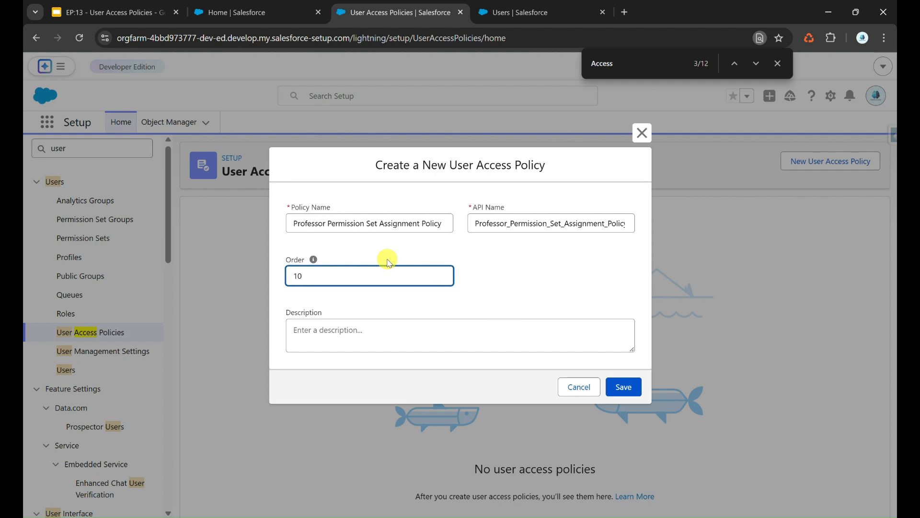
pyautogui.click(401, 327)
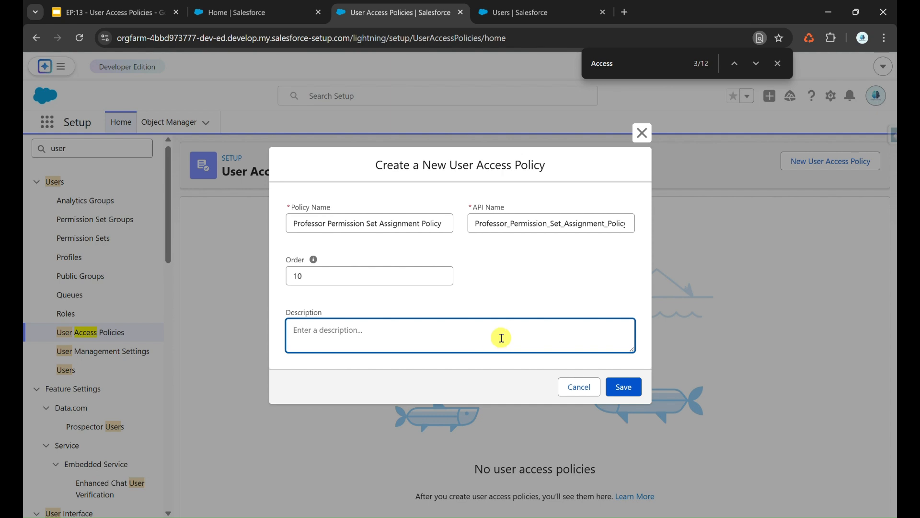
pyautogui.click(618, 388)
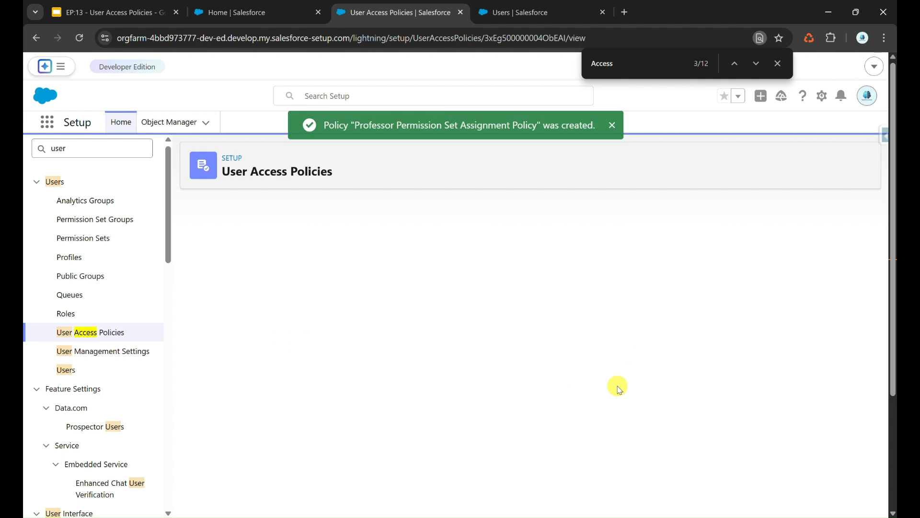
# Step: Edit the policy's criteria and add a user filter where Role equals Professor
pyautogui.scroll(-1, 427, 265)
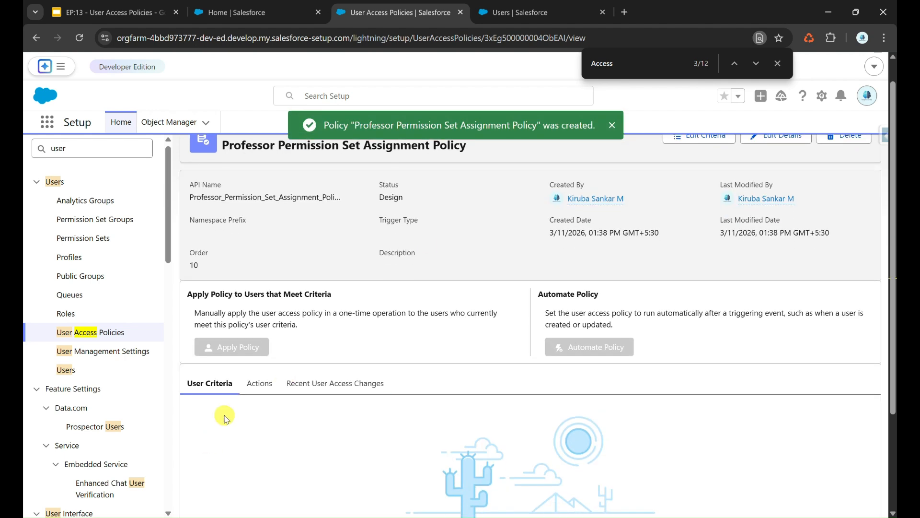
pyautogui.scroll(1, 465, 308)
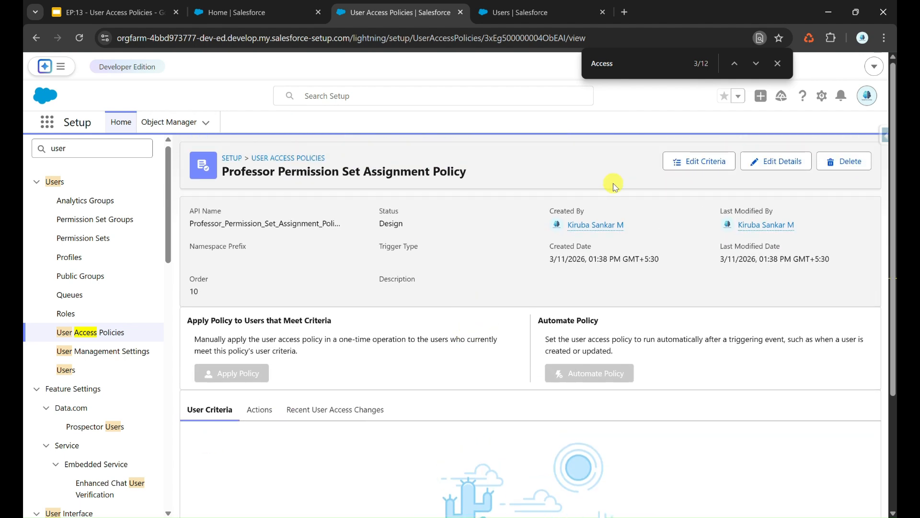
pyautogui.click(714, 167)
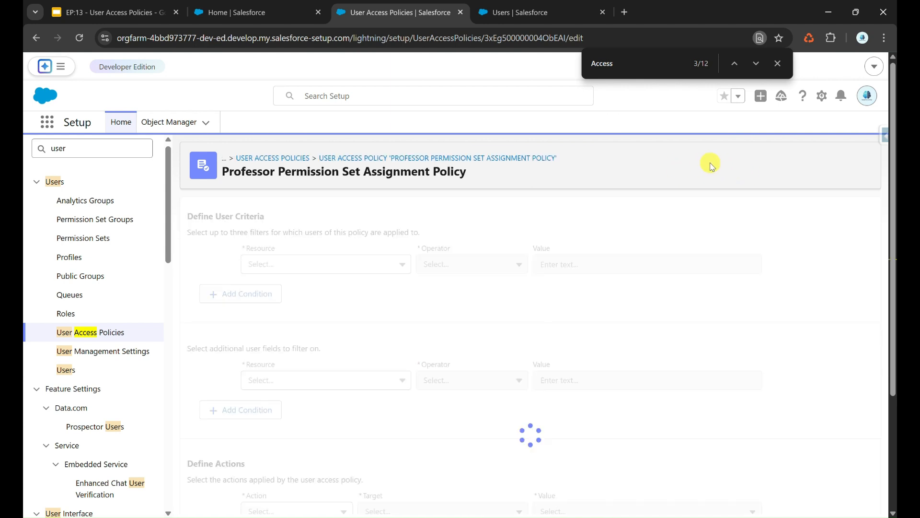
pyautogui.click(339, 264)
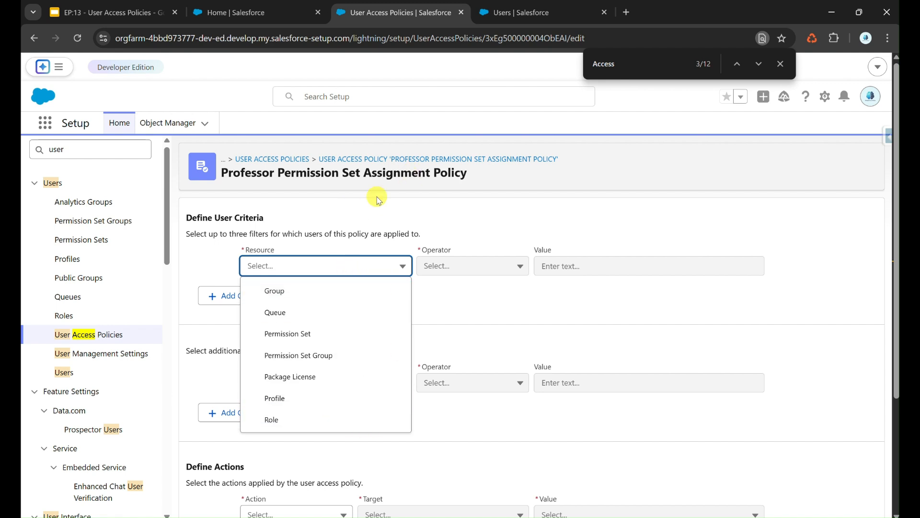
pyautogui.click(321, 421)
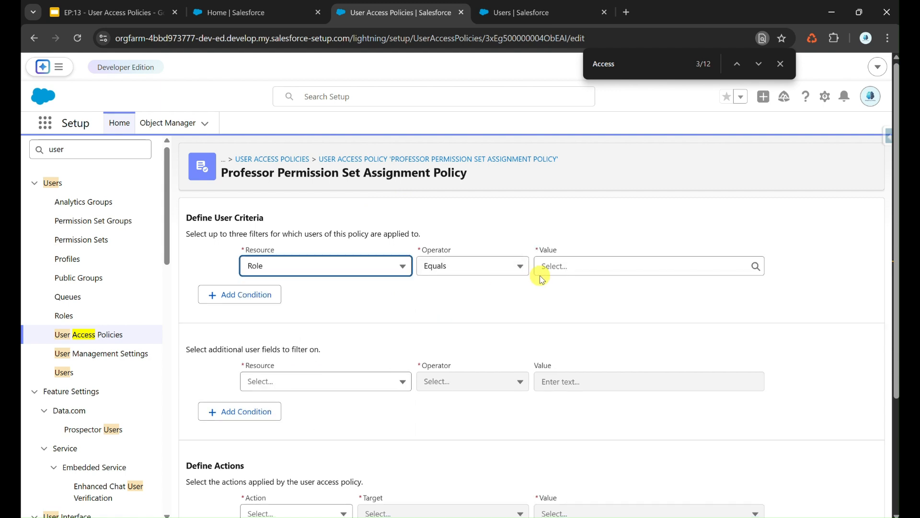
pyautogui.click(514, 270)
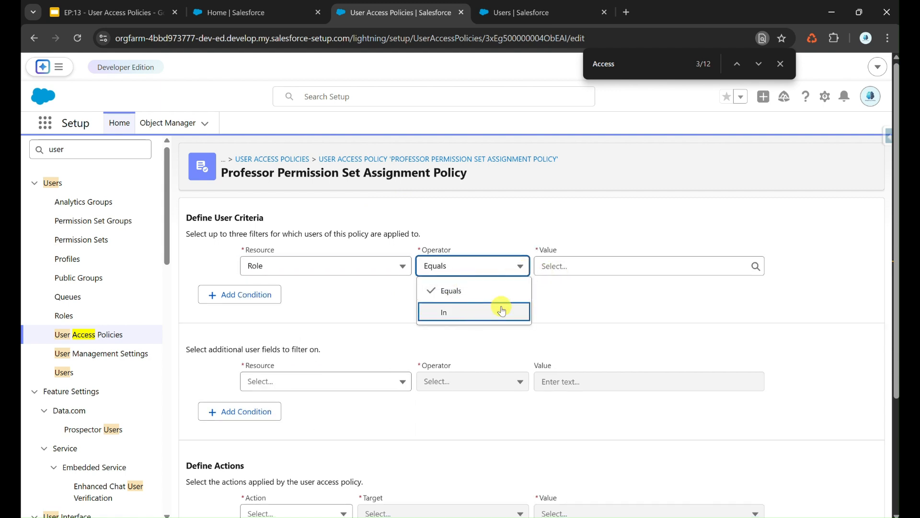
pyautogui.click(525, 297)
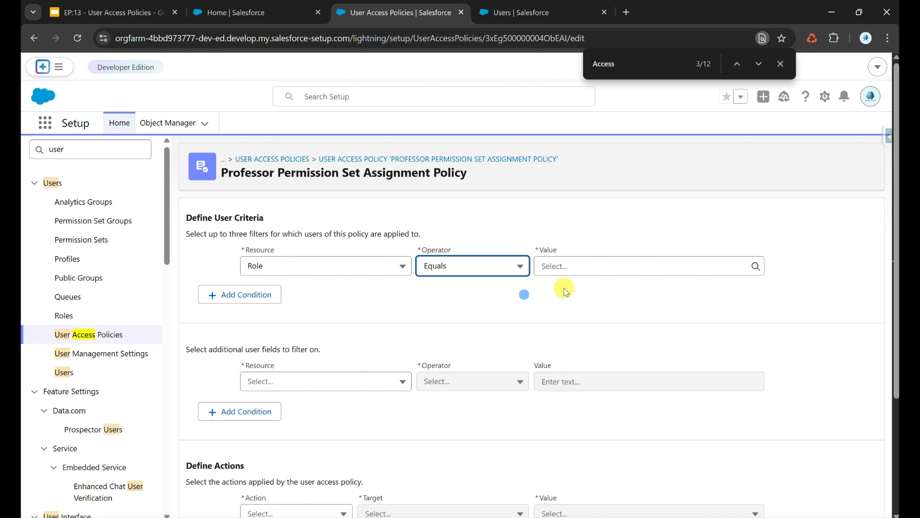
pyautogui.click(581, 268)
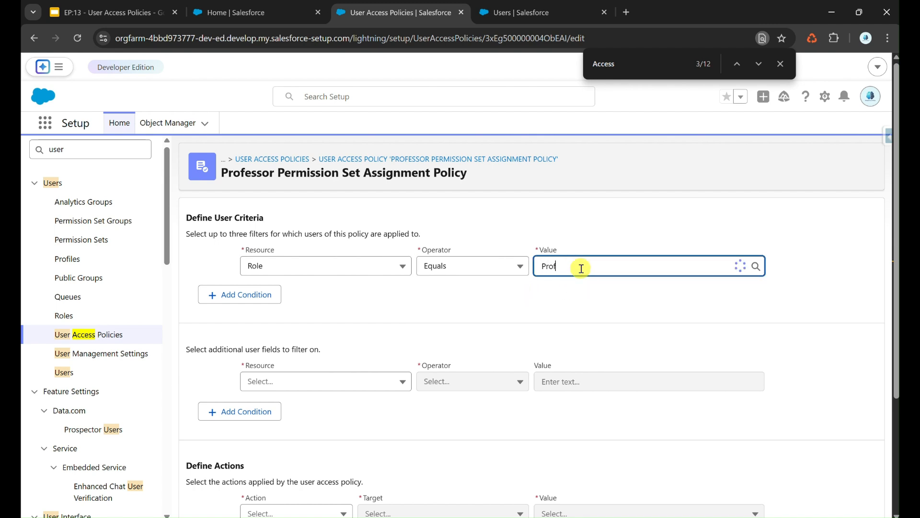
pyautogui.click(568, 292)
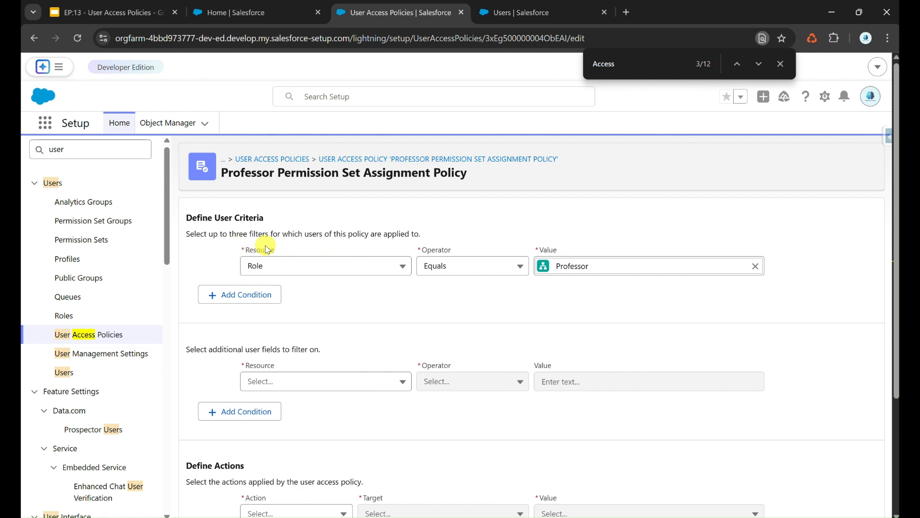
pyautogui.click(257, 294)
pyautogui.click(276, 338)
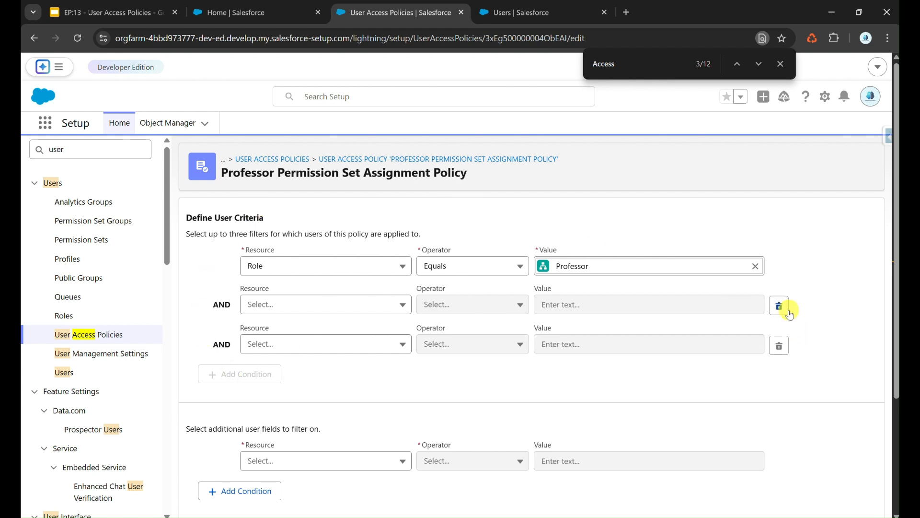
pyautogui.click(778, 345)
pyautogui.click(777, 310)
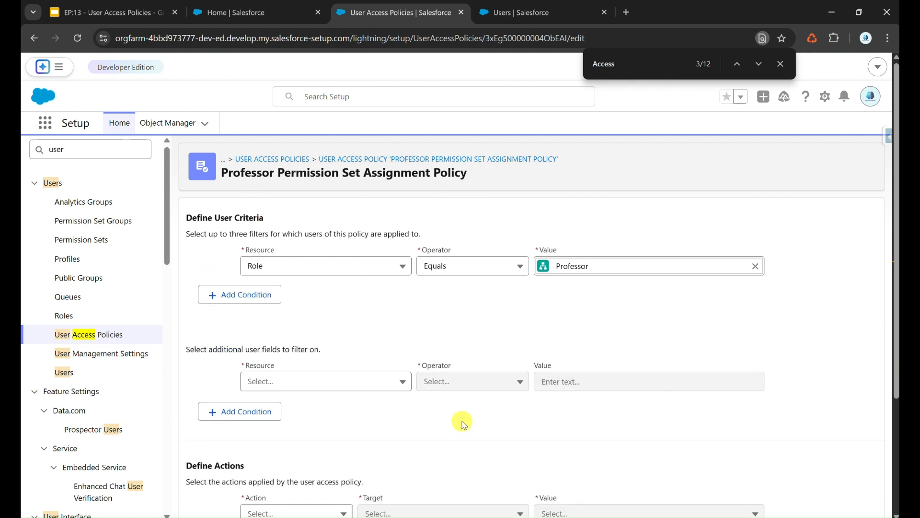
# Step: Add an additional user field filter where Active equals (case sensitive) true
pyautogui.click(383, 379)
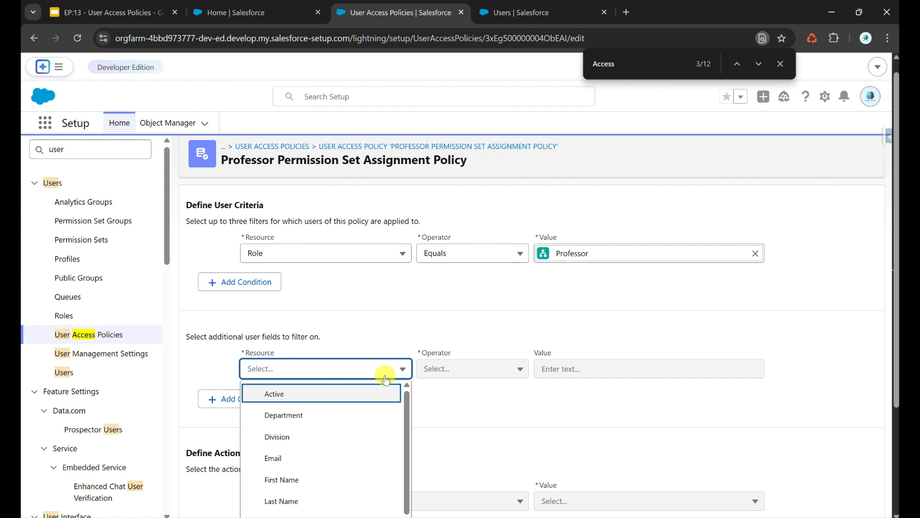
pyautogui.click(354, 393)
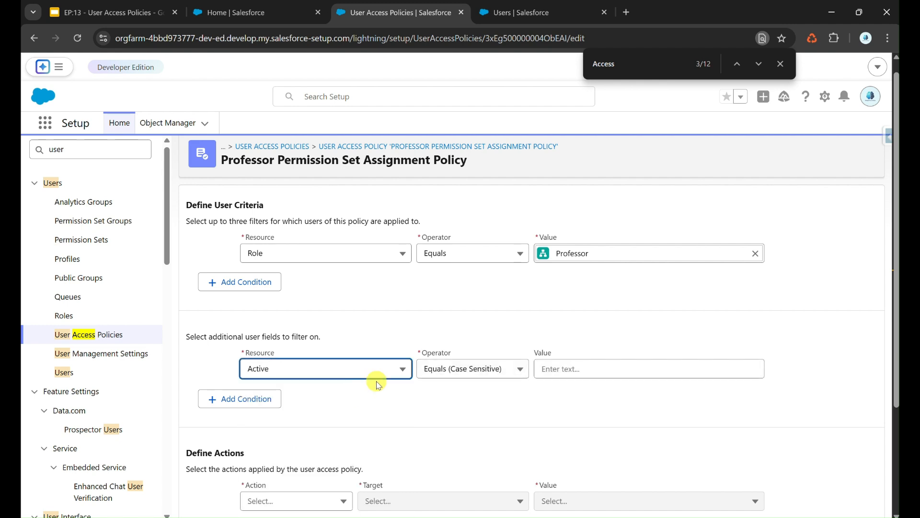
pyautogui.click(573, 367)
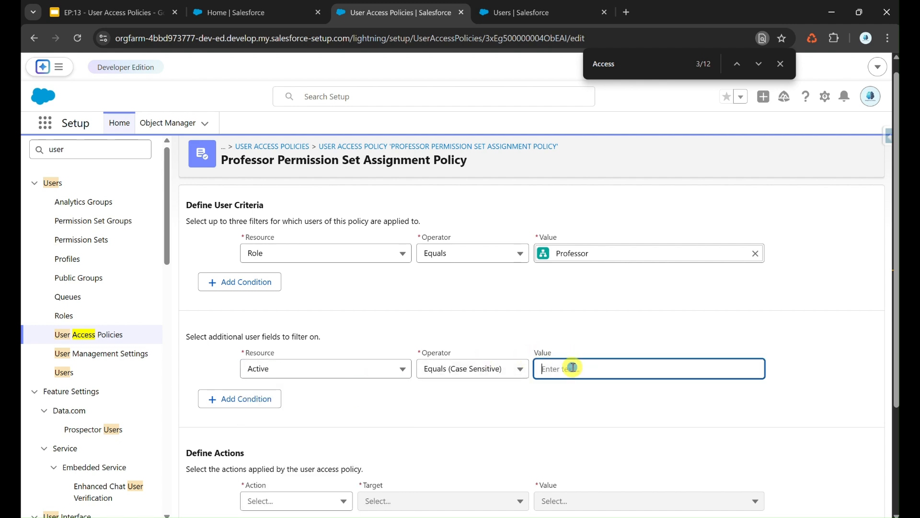
pyautogui.write('true')
# Step: Define a policy action that grants the permission set User Access : Professor
pyautogui.scroll(-1, 454, 415)
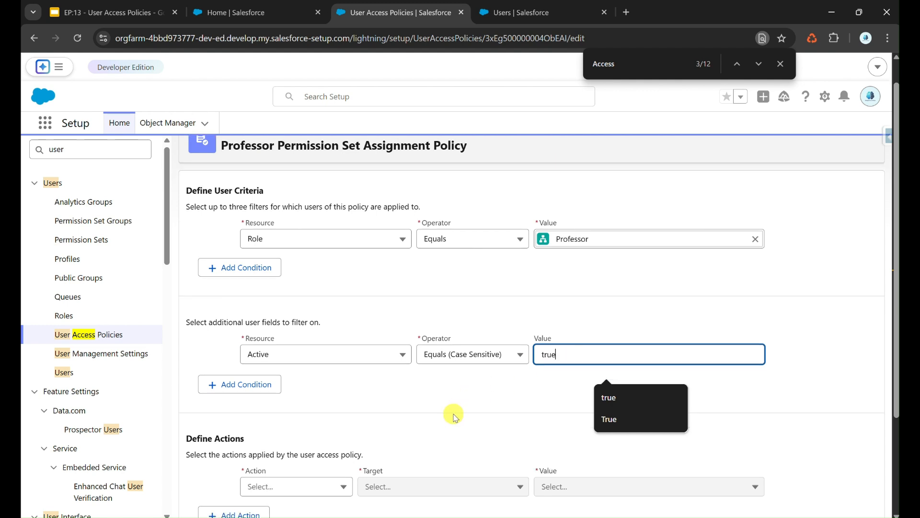
pyautogui.scroll(-3, 454, 415)
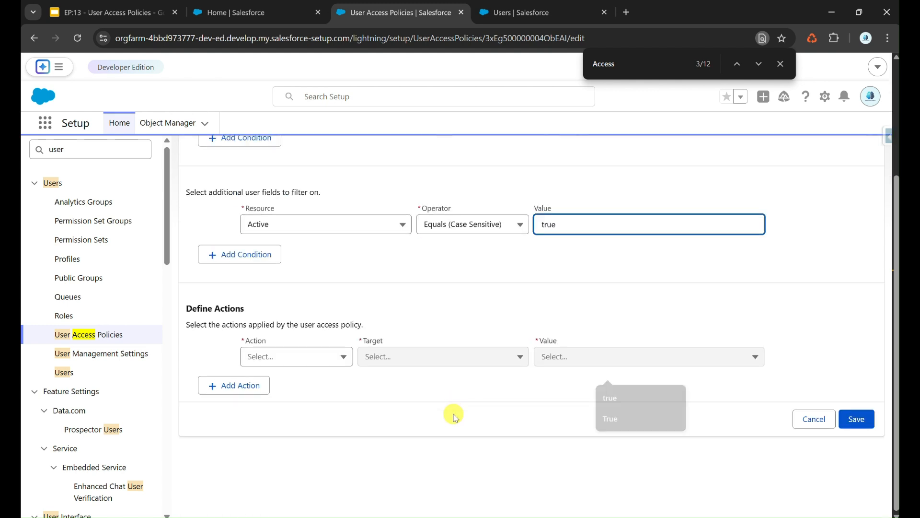
pyautogui.click(325, 361)
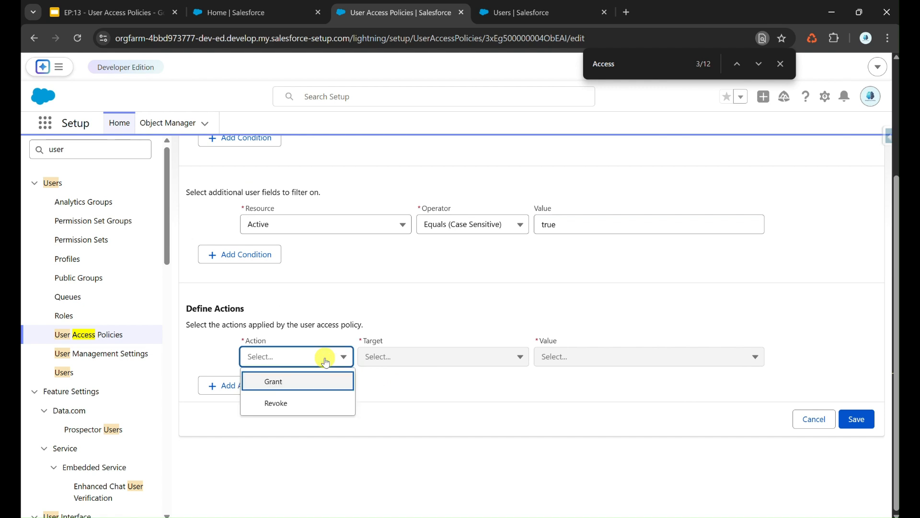
pyautogui.click(308, 382)
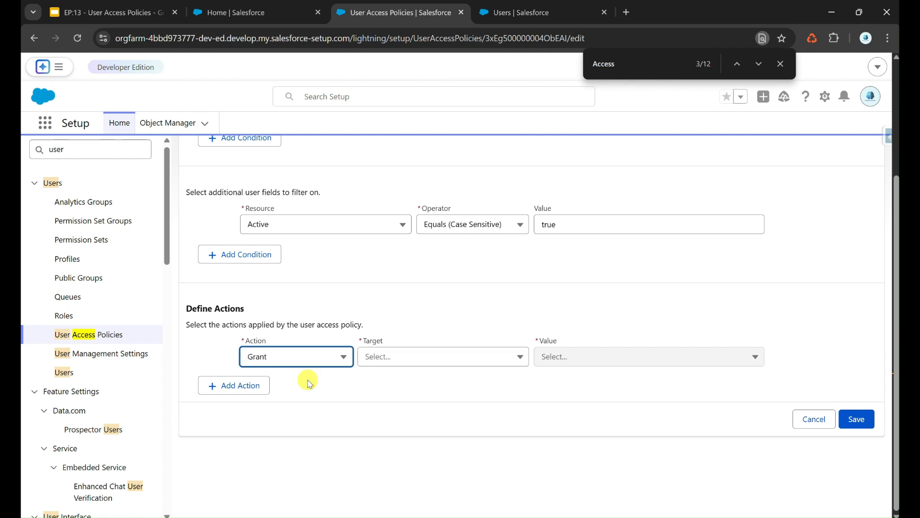
pyautogui.click(387, 365)
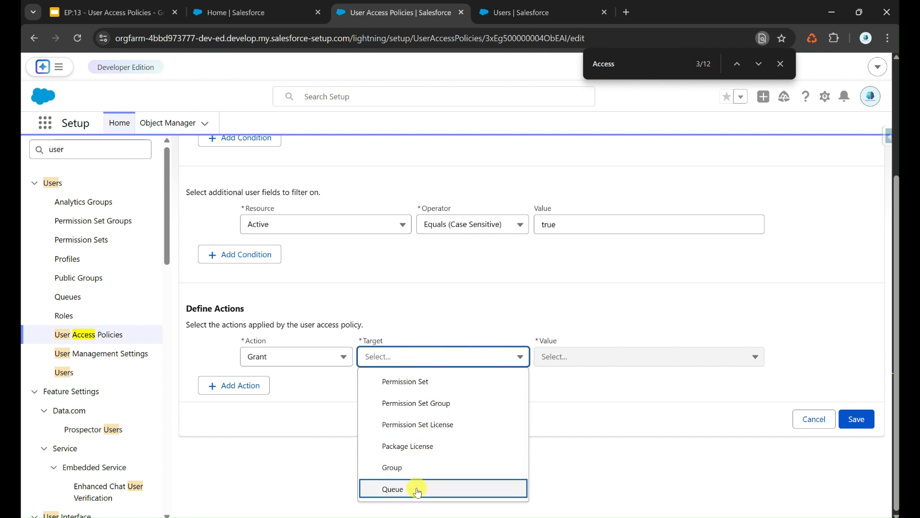
pyautogui.click(451, 389)
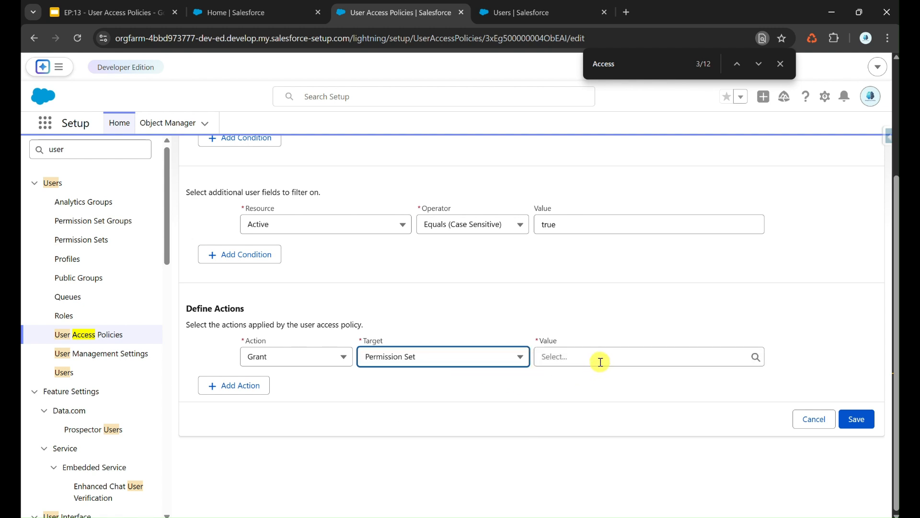
pyautogui.click(601, 361)
pyautogui.write('profess')
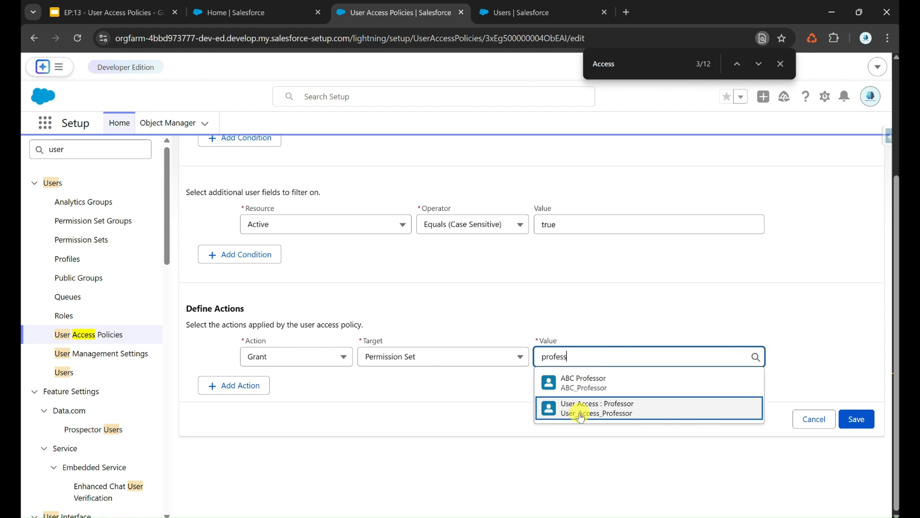
pyautogui.click(594, 418)
# Step: Review the defined user criteria and action, and save them to the policy
pyautogui.scroll(3, 618, 419)
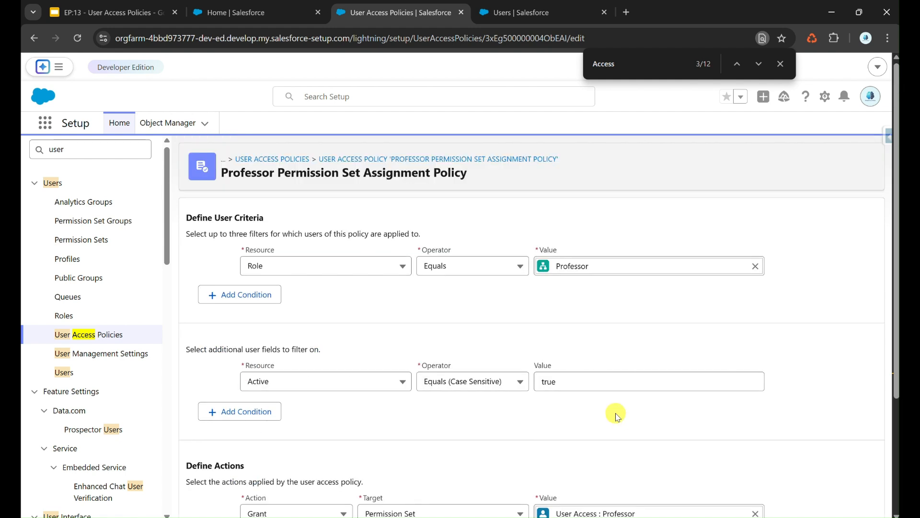
pyautogui.scroll(-3, 540, 355)
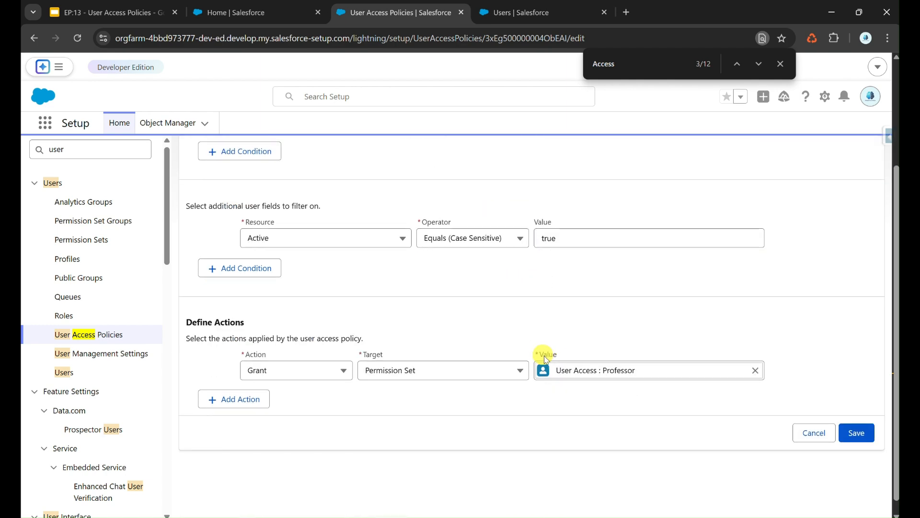
pyautogui.scroll(3, 648, 283)
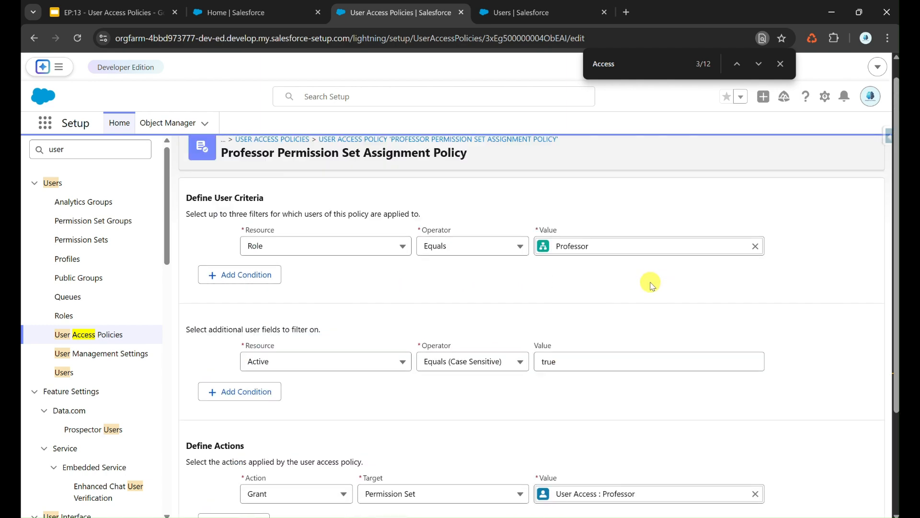
pyautogui.scroll(-3, 663, 402)
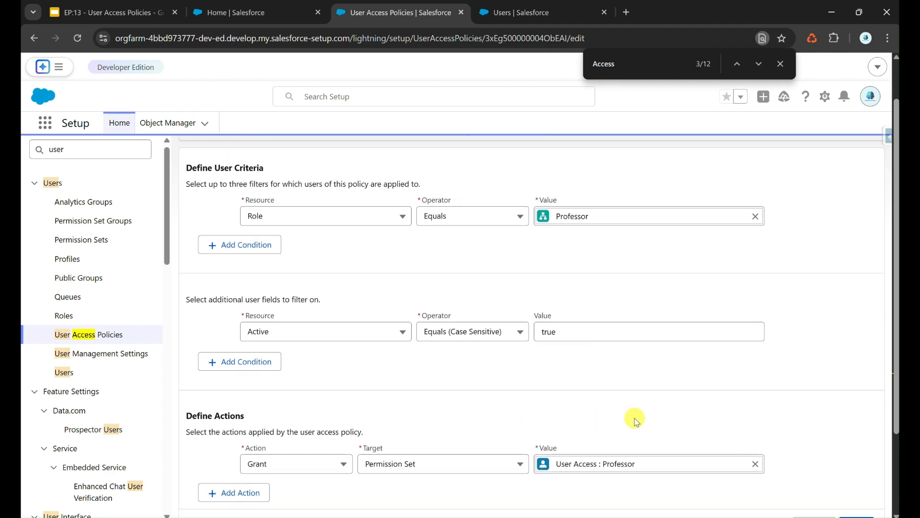
pyautogui.click(856, 427)
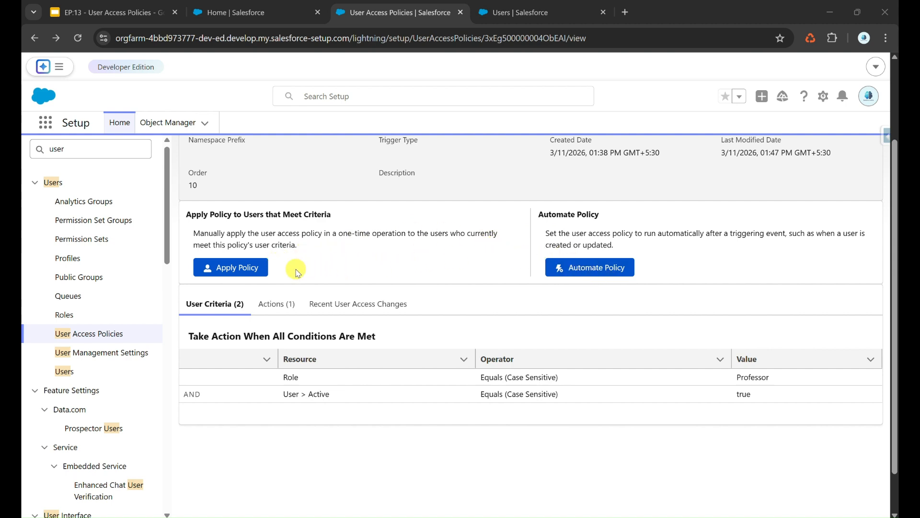
# Step: Start applying the policy manually and select the Professor 02 user who meets the criteria
pyautogui.click(260, 269)
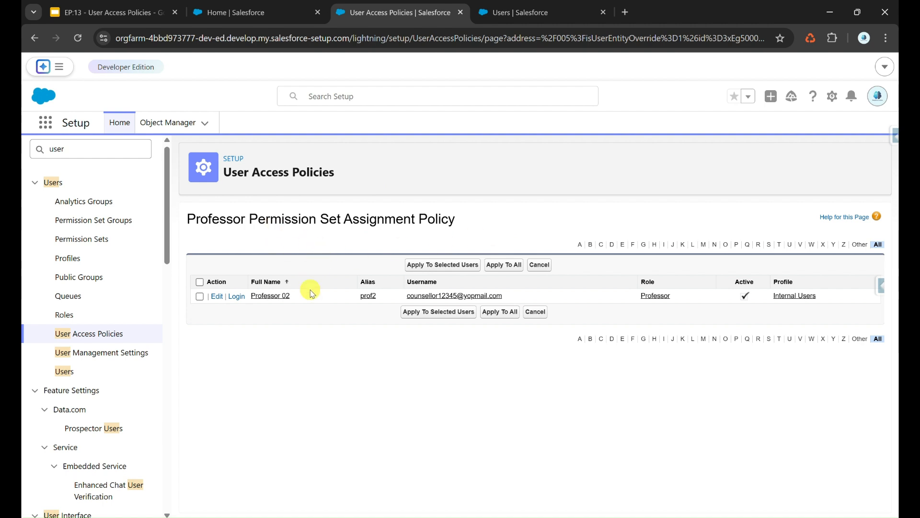
pyautogui.click(200, 296)
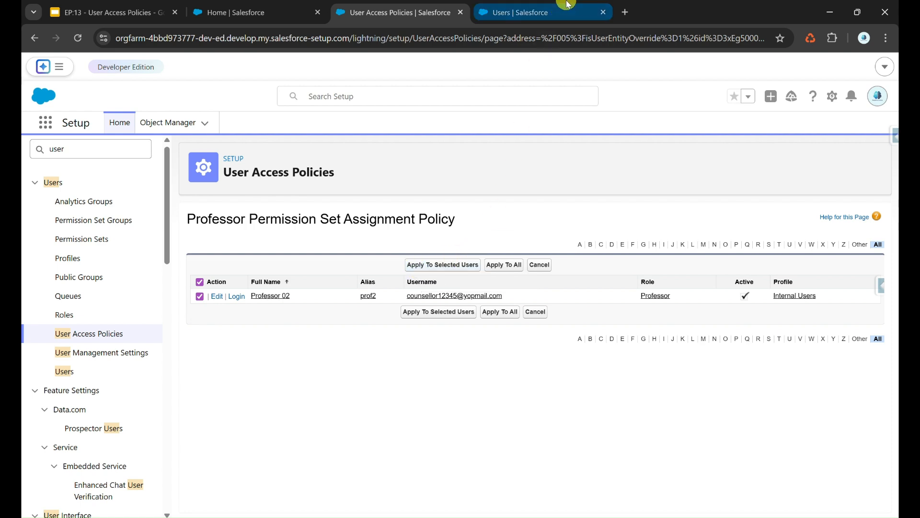
# Step: Check the Professor 02 user record for existing permission set assignments, and return to the policy's user selection
pyautogui.click(568, 18)
pyautogui.scroll(-1, 275, 384)
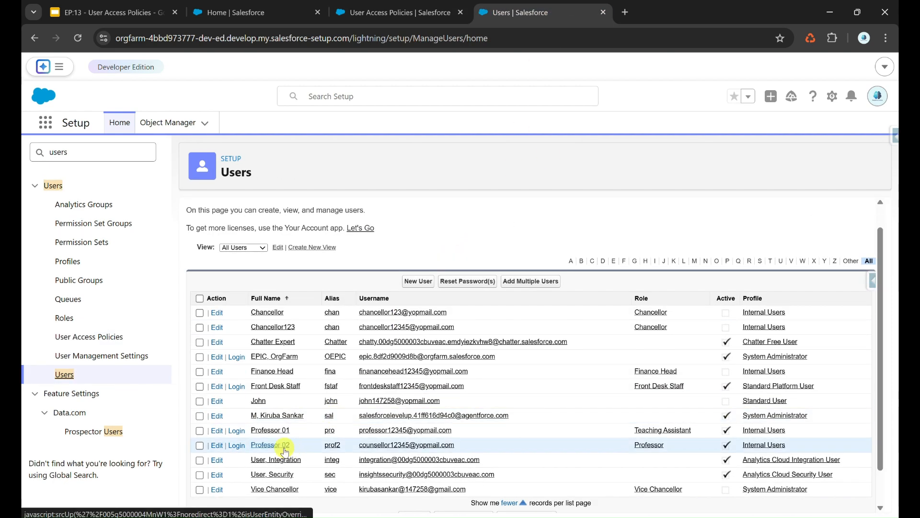
pyautogui.click(286, 446)
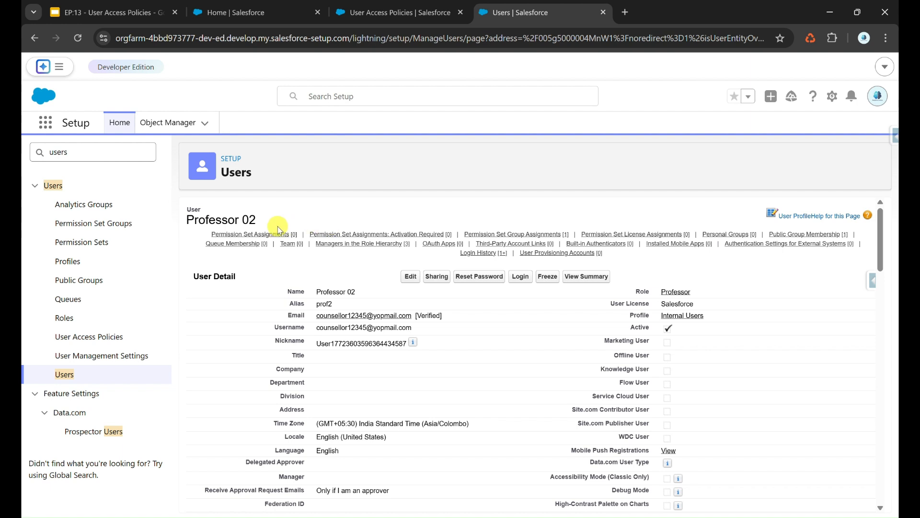
pyautogui.click(345, 12)
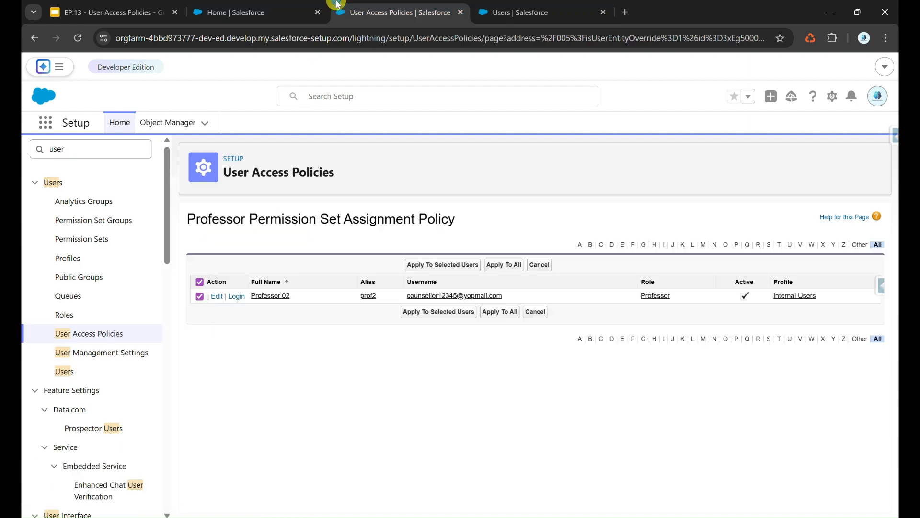
# Step: Apply the policy to the selected Professor 02 user, and check the permission set assignments on that user's reloaded record
pyautogui.click(435, 312)
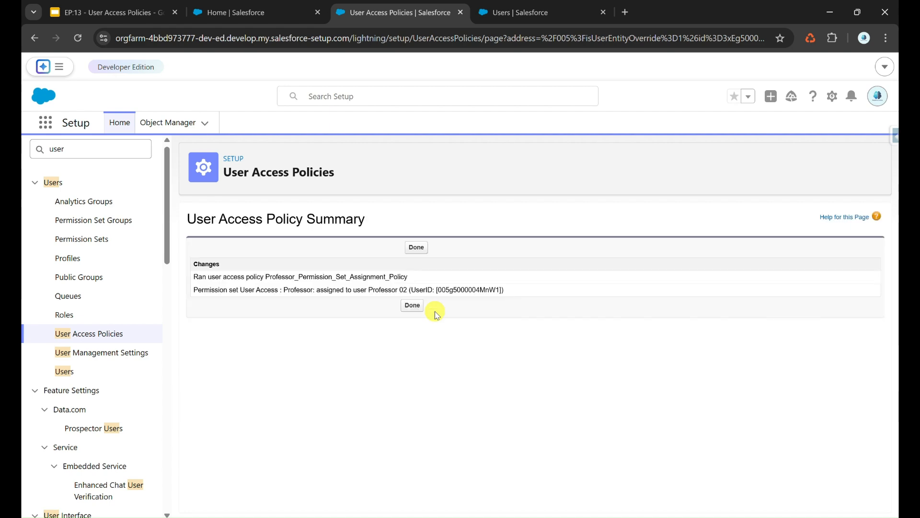
pyautogui.click(413, 306)
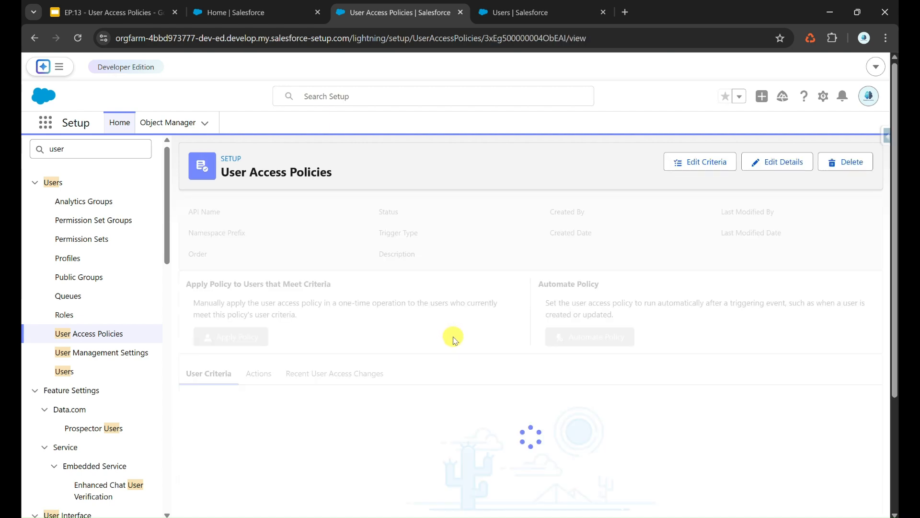
pyautogui.click(563, 4)
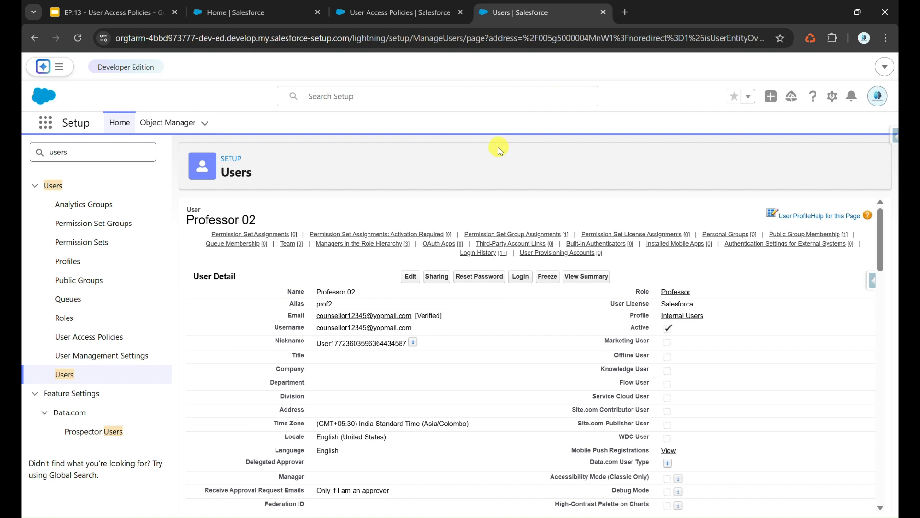
pyautogui.click(78, 37)
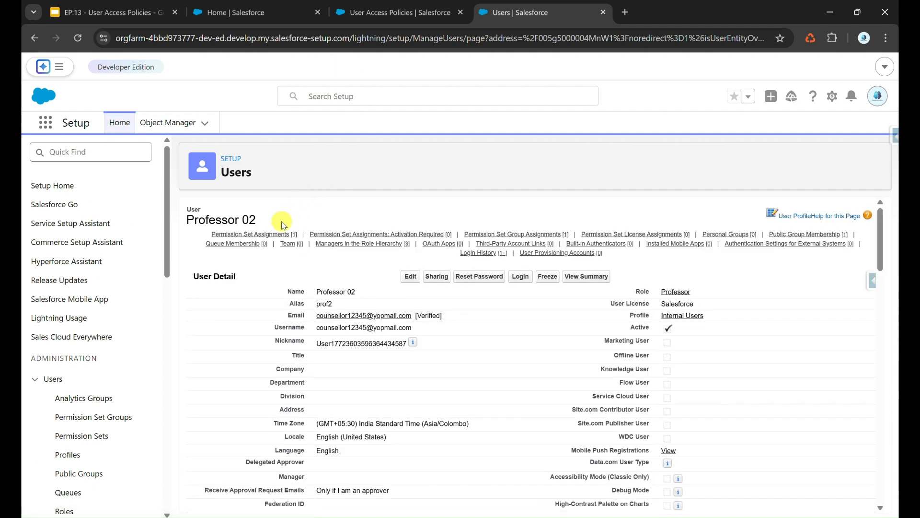
pyautogui.moveTo(275, 237)
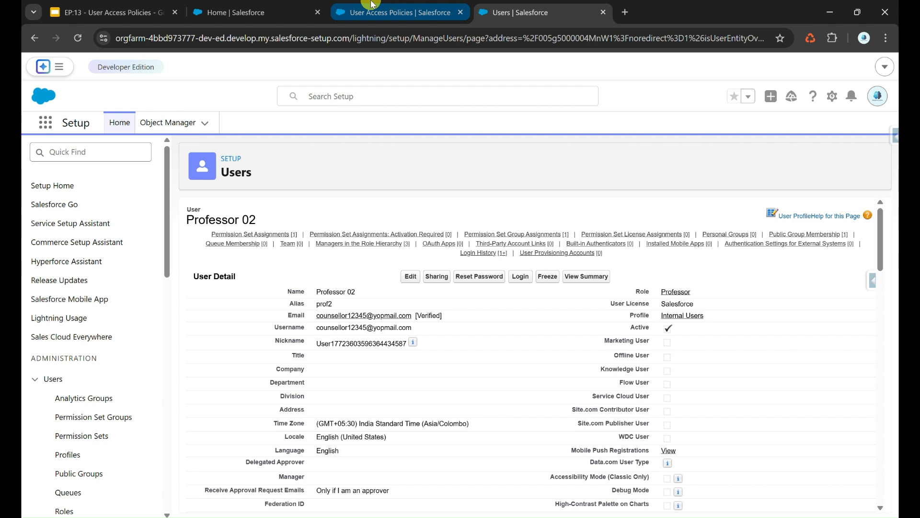
# Step: Return to the Professor Permission Set Assignment Policy and review its recent user access changes
pyautogui.moveTo(366, 7)
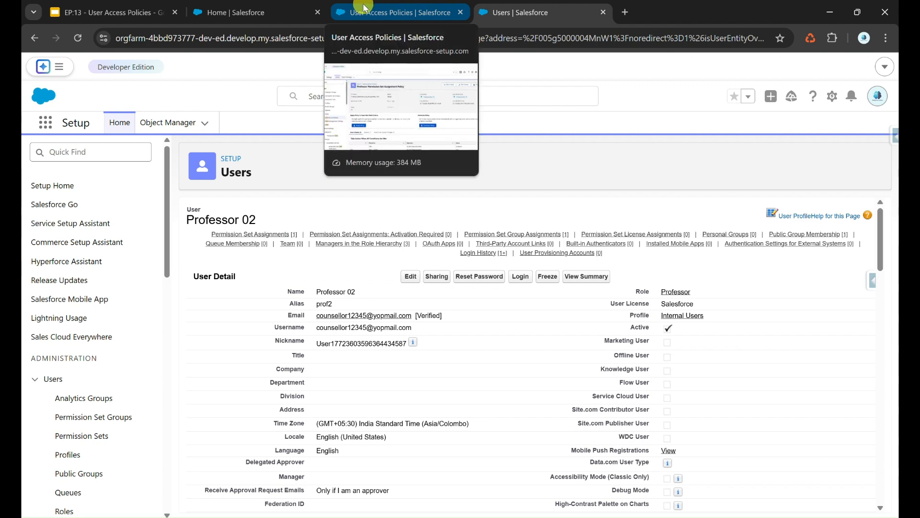
pyautogui.click(355, 14)
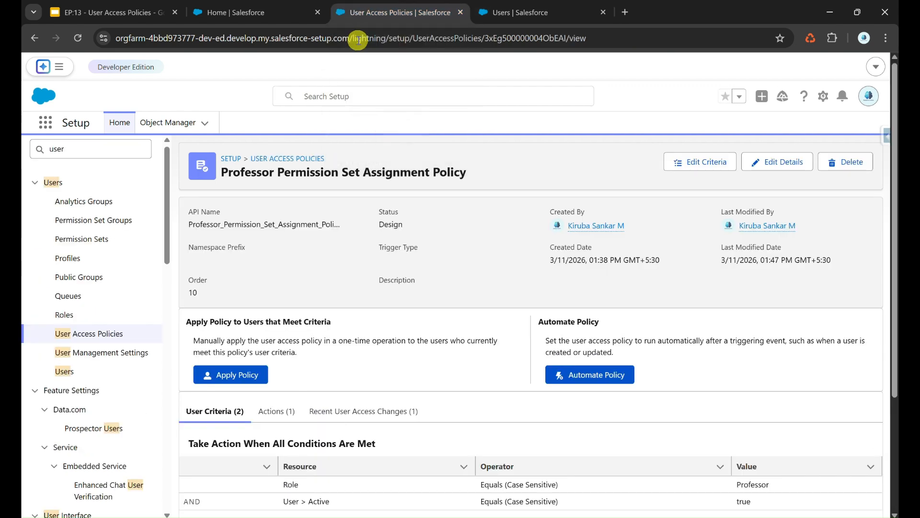
pyautogui.scroll(-1, 388, 403)
pyautogui.click(373, 397)
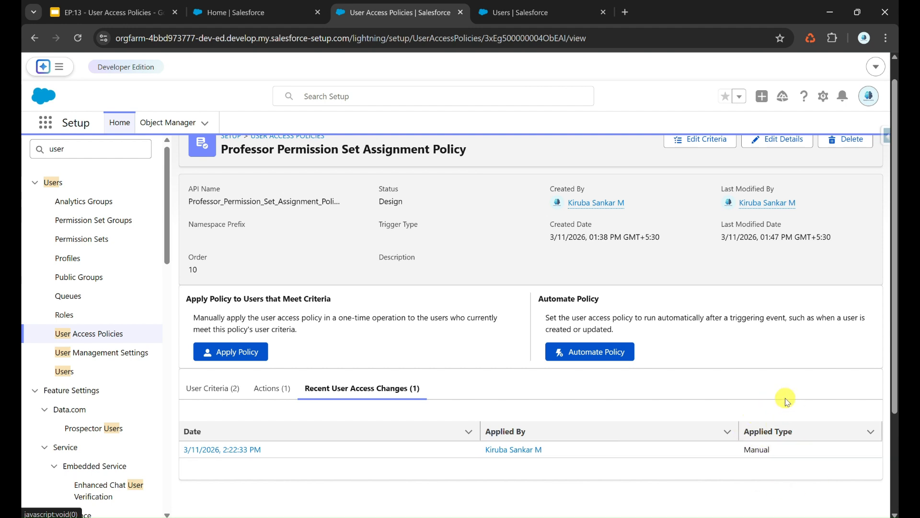
# Step: Automate the policy to trigger when a user is created or updated, and activate it
pyautogui.click(597, 352)
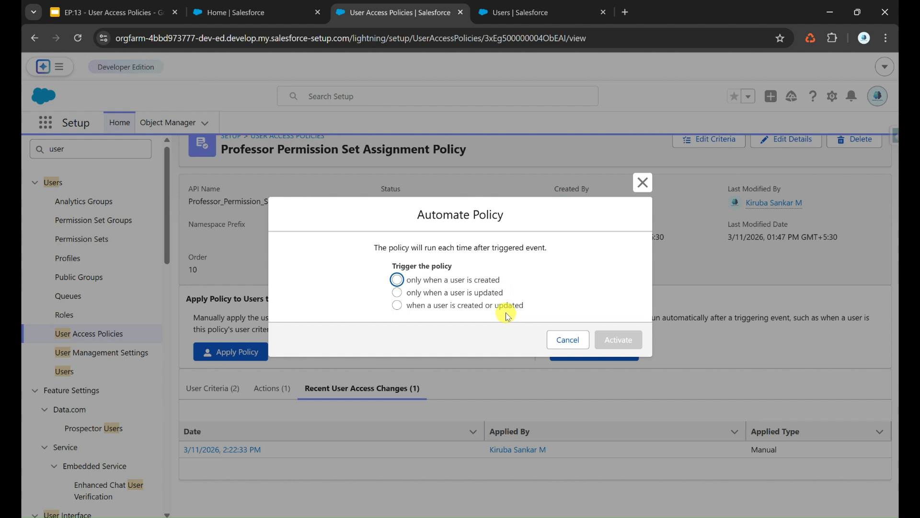
pyautogui.click(521, 309)
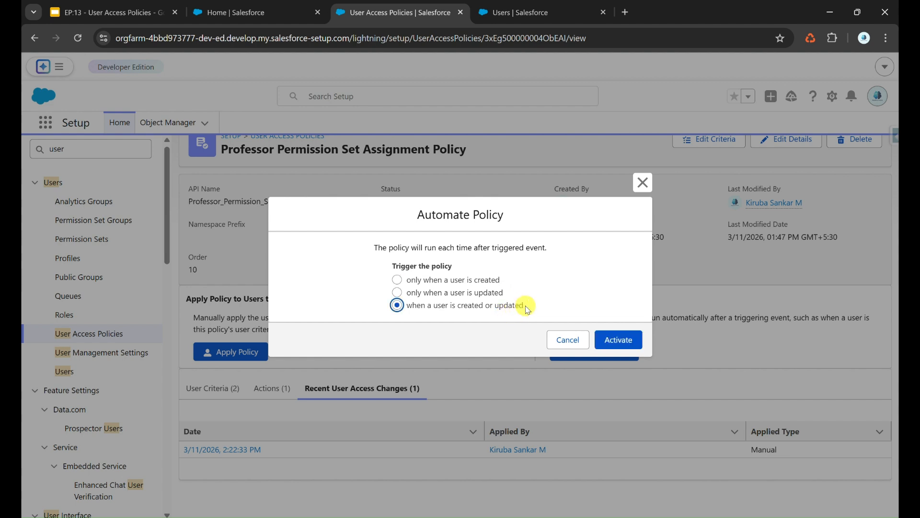
pyautogui.click(623, 339)
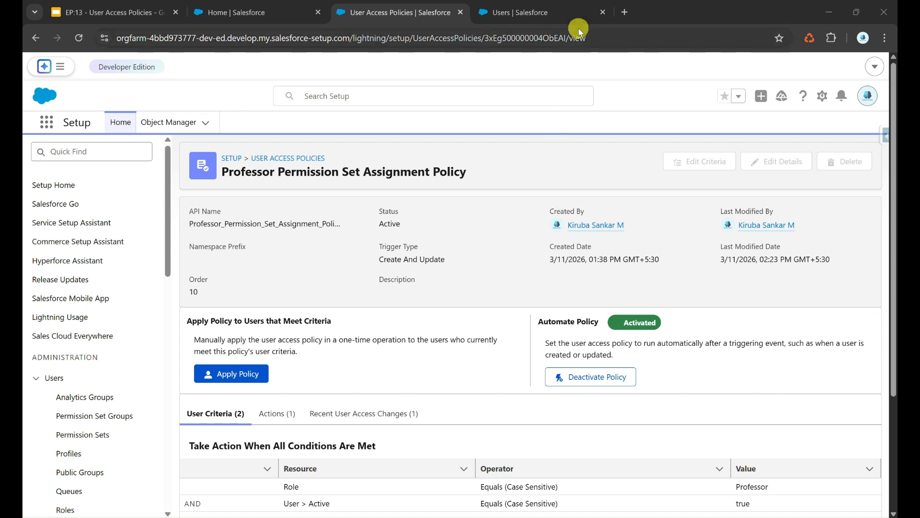
# Step: Open the Professor 01 user record from the users list and check its permission set assignments and role
pyautogui.click(575, 14)
pyautogui.scroll(-2, 357, 347)
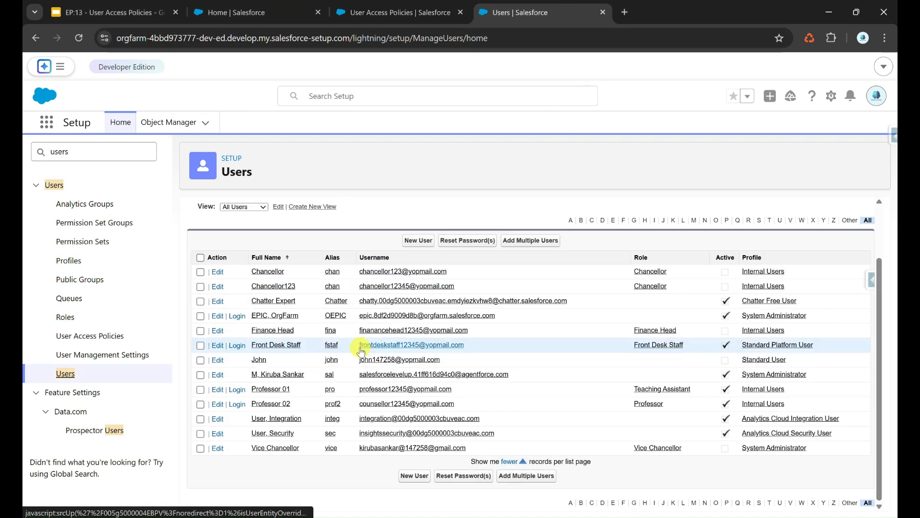
pyautogui.click(285, 391)
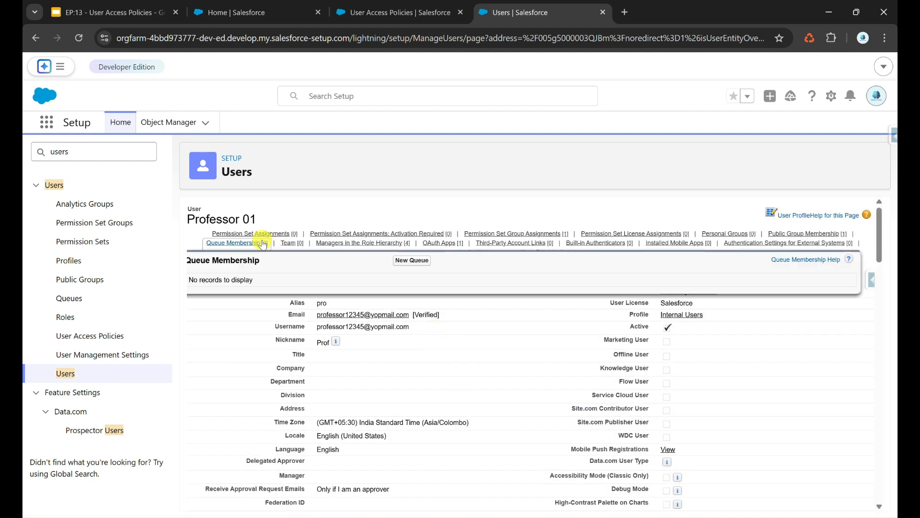
pyautogui.moveTo(264, 233)
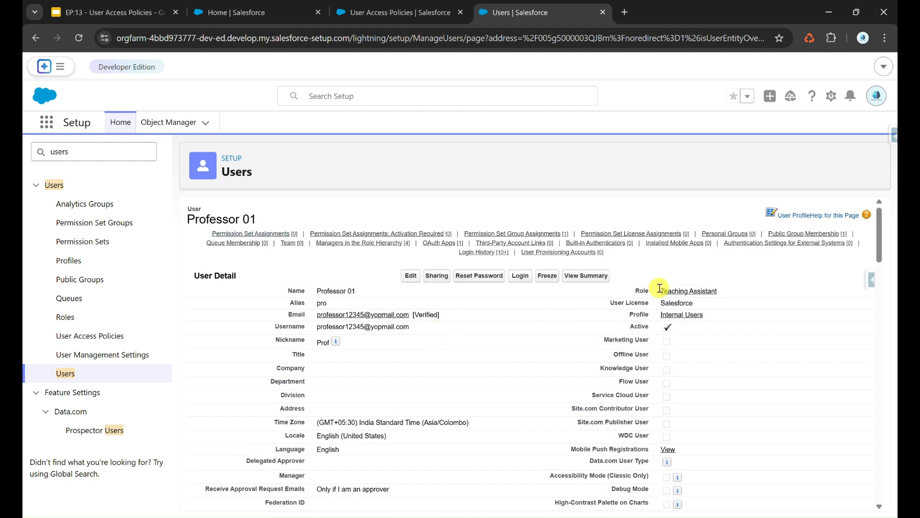
# Step: Set the role of Professor 01 to Professor, save the user, and check the permission set assignments
pyautogui.click(411, 275)
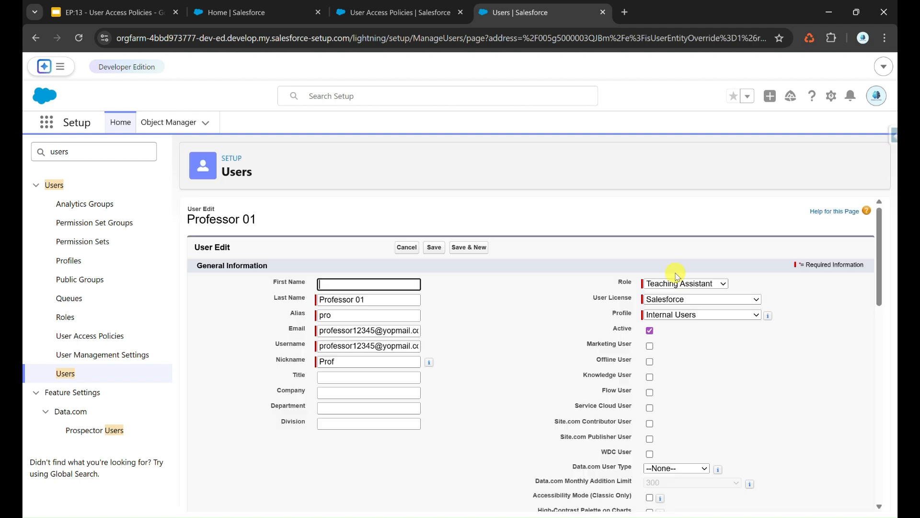
pyautogui.click(677, 285)
pyautogui.click(655, 440)
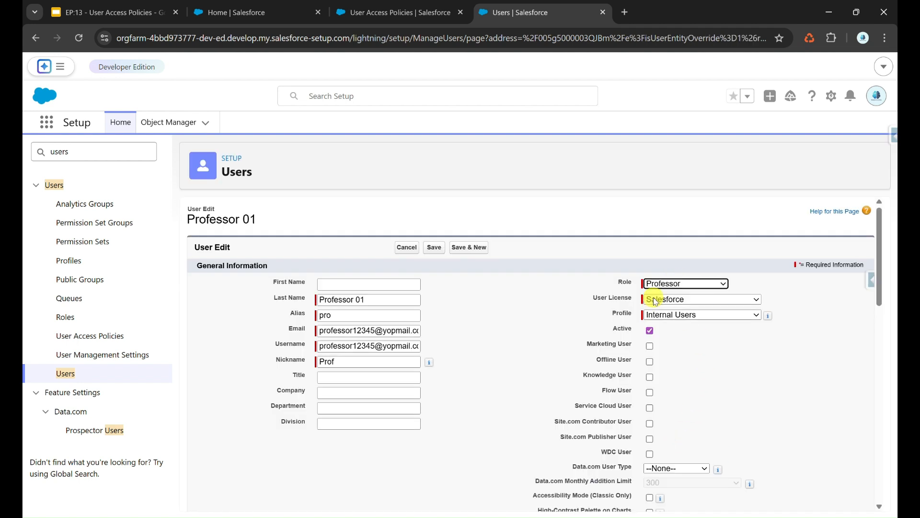
pyautogui.click(438, 252)
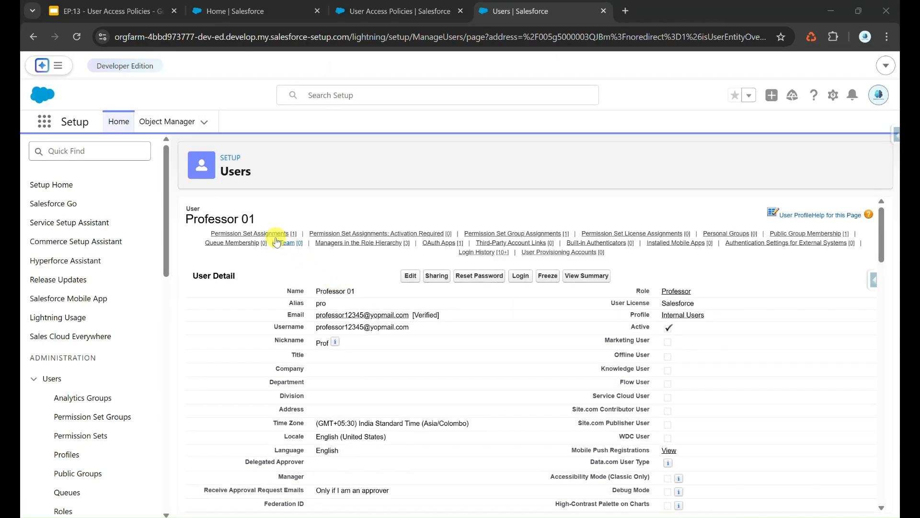
pyautogui.moveTo(274, 235)
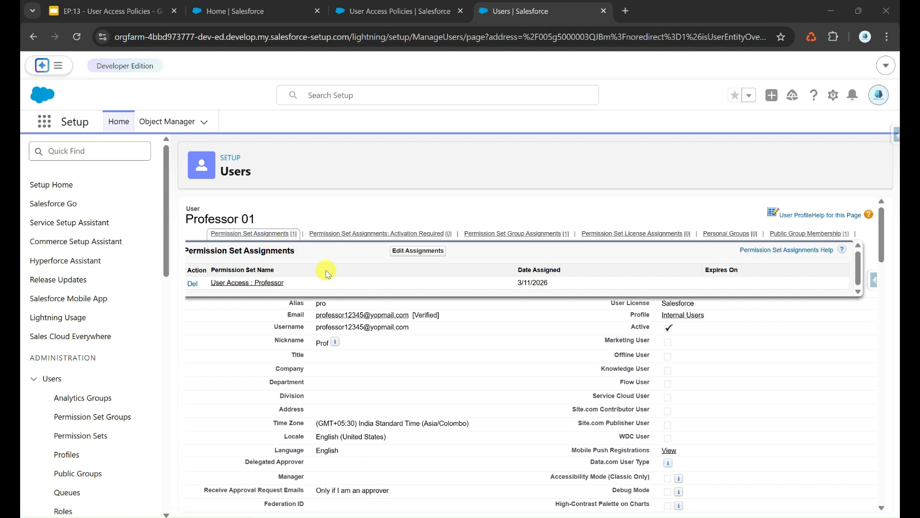
# Step: Reload the policy, examine the automatic entry in its recent user access changes, and return to the policy
pyautogui.click(355, 10)
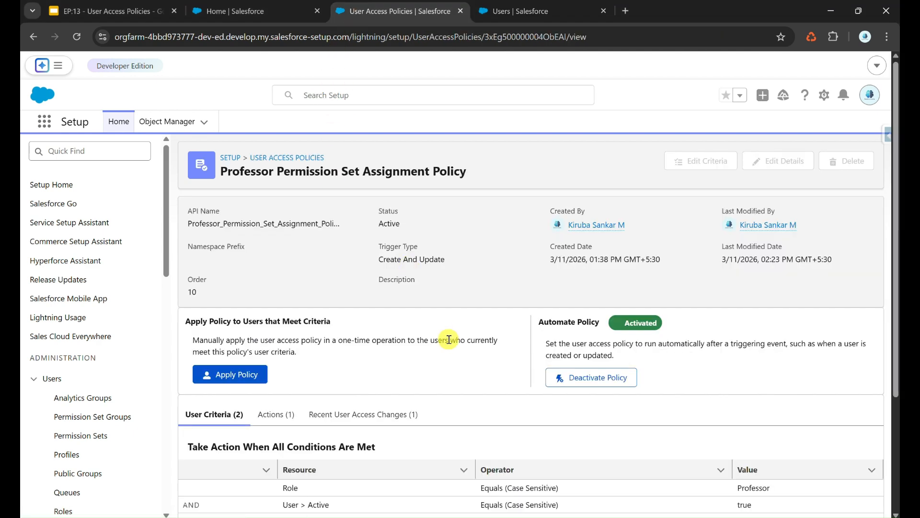
pyautogui.click(394, 416)
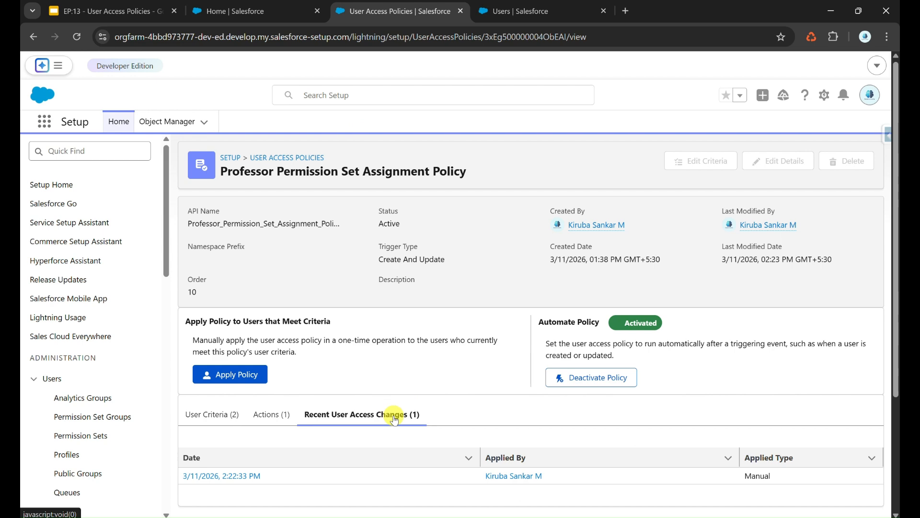
pyautogui.scroll(-1, 441, 447)
pyautogui.scroll(-1, 441, 448)
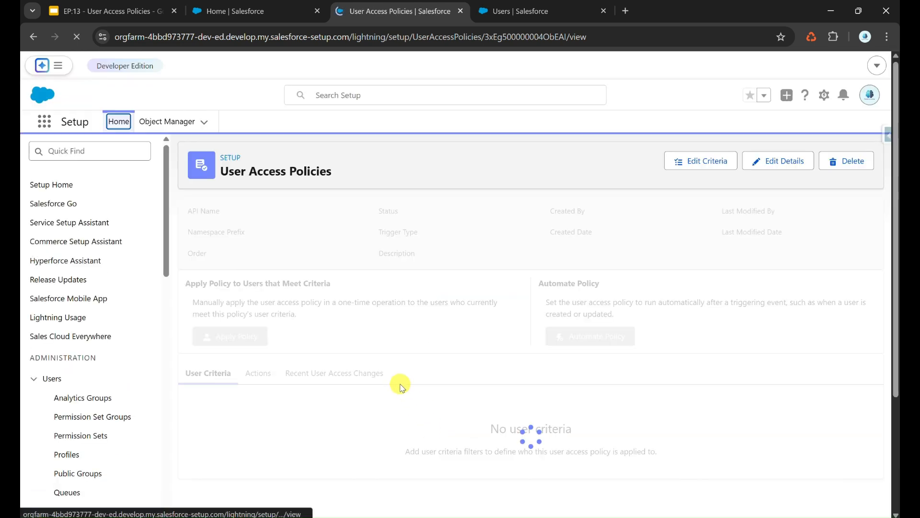
pyautogui.click(362, 421)
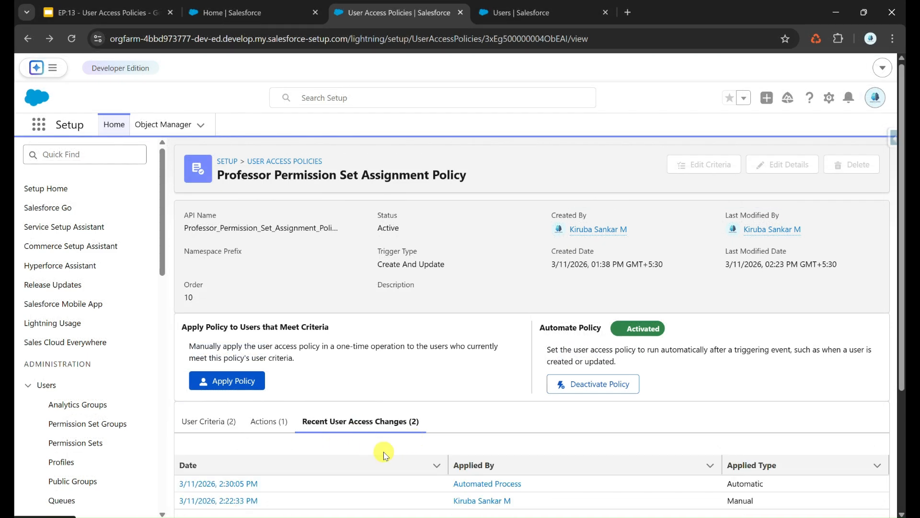
pyautogui.scroll(-1, 385, 455)
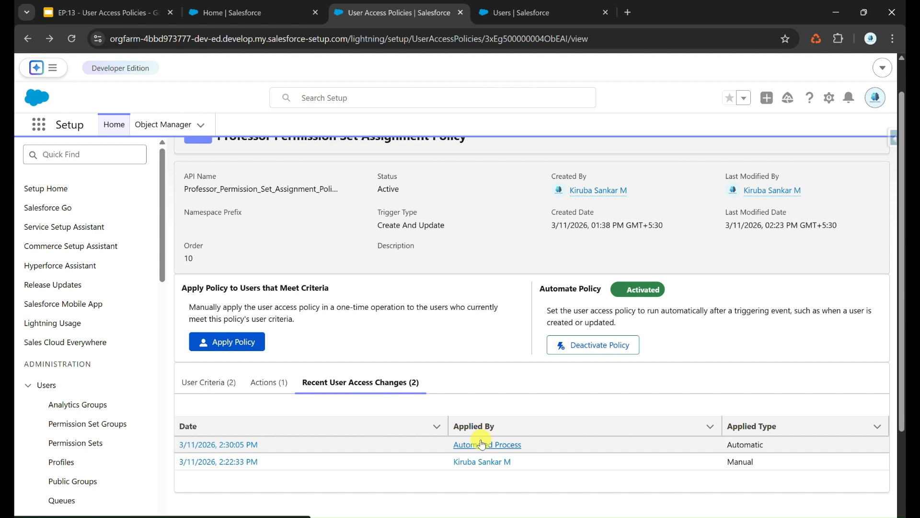
pyautogui.click(248, 445)
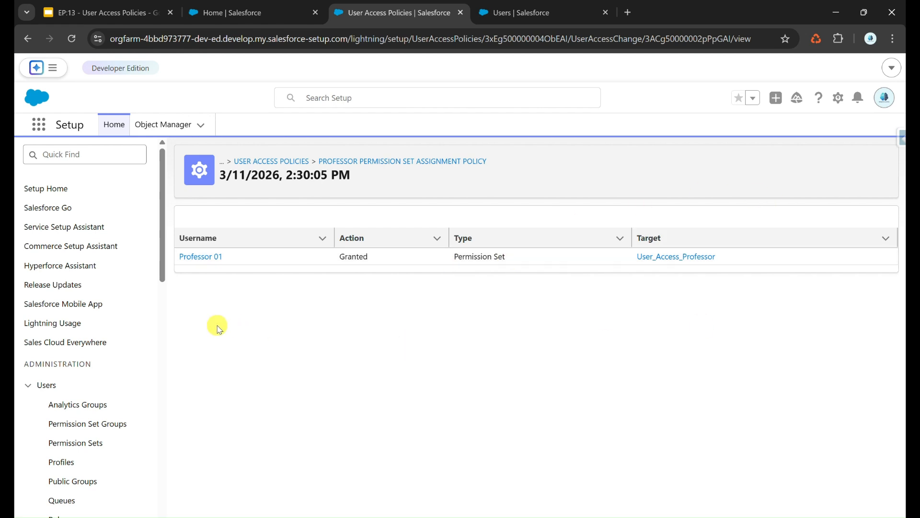
pyautogui.click(341, 162)
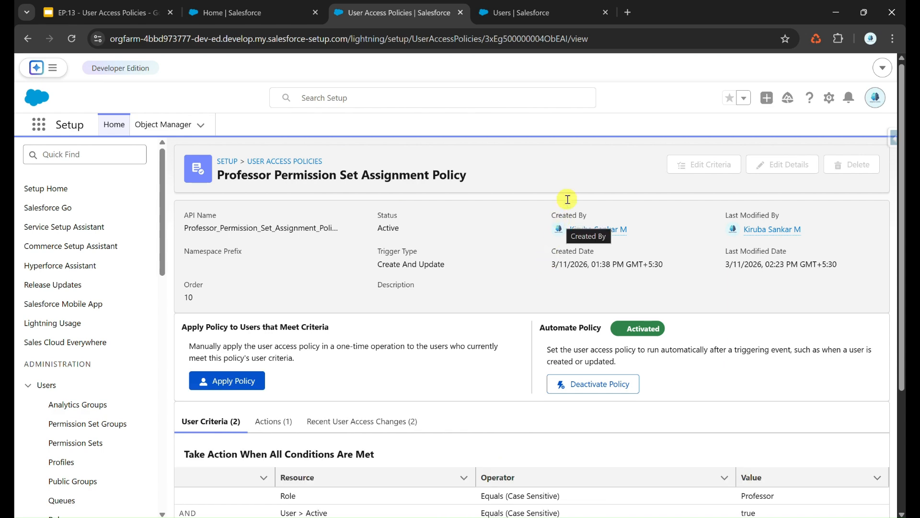
# Step: Set the role of Professor 01 to Finance Head, save the user, and check the permission set assignments
pyautogui.click(569, 18)
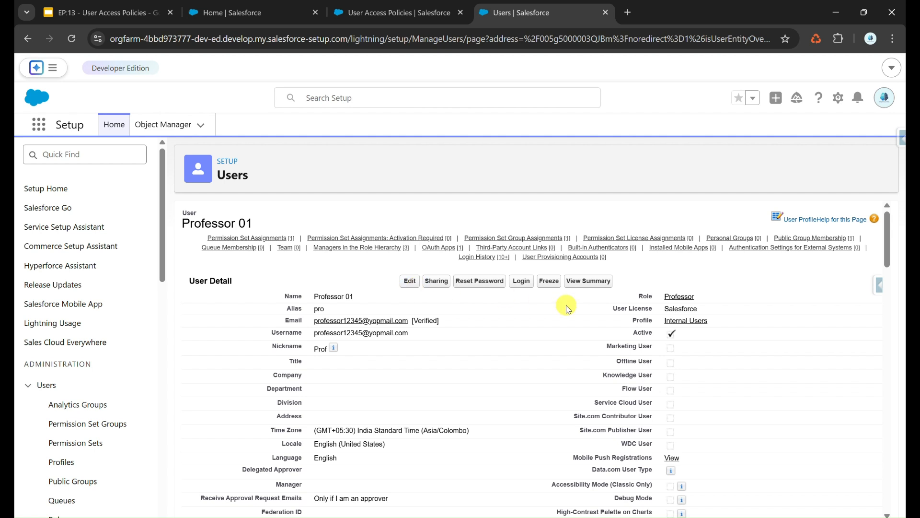
pyautogui.moveTo(281, 239)
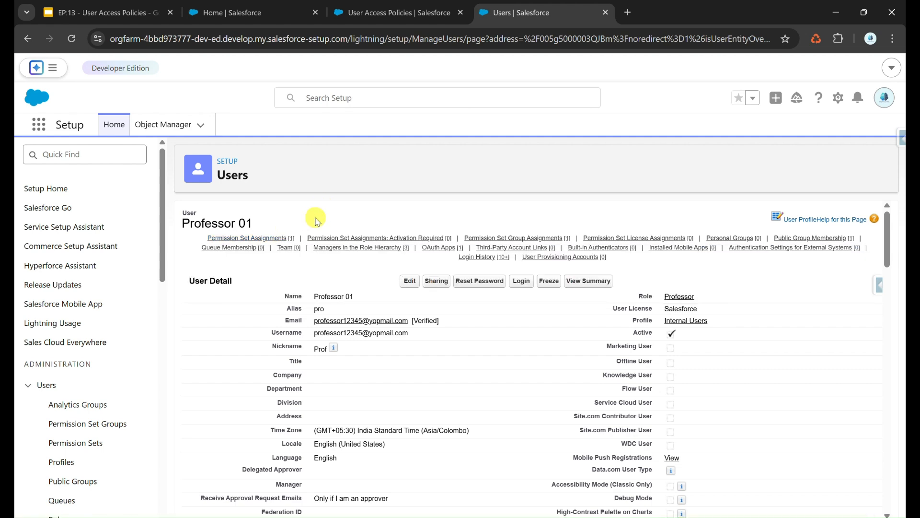
pyautogui.moveTo(405, 248)
pyautogui.click(411, 280)
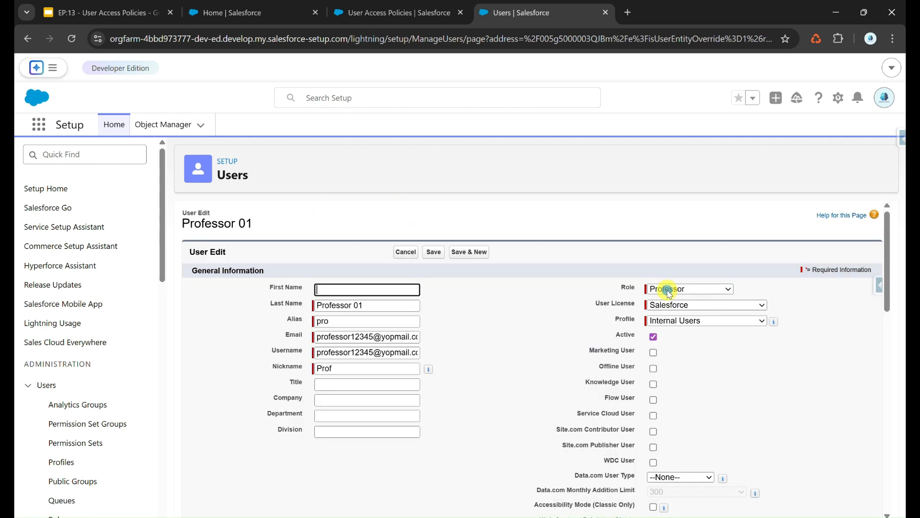
pyautogui.click(668, 289)
pyautogui.click(662, 374)
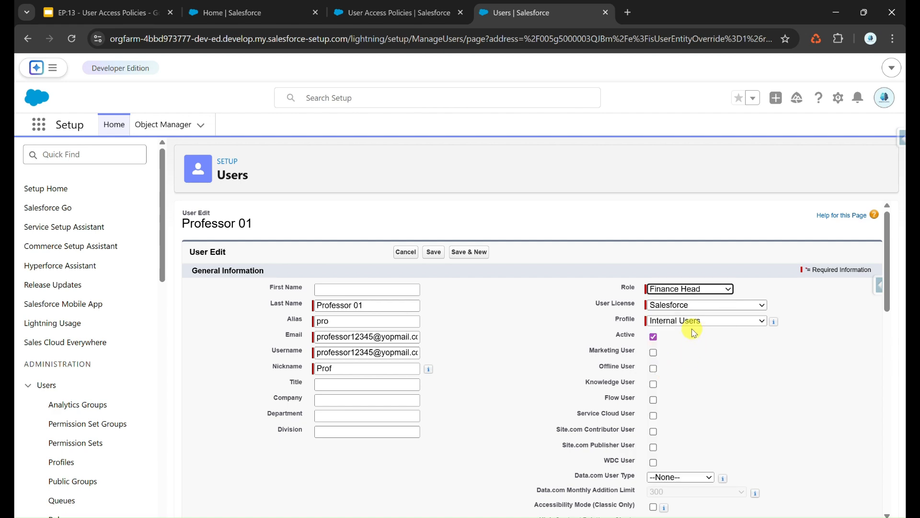
pyautogui.click(430, 252)
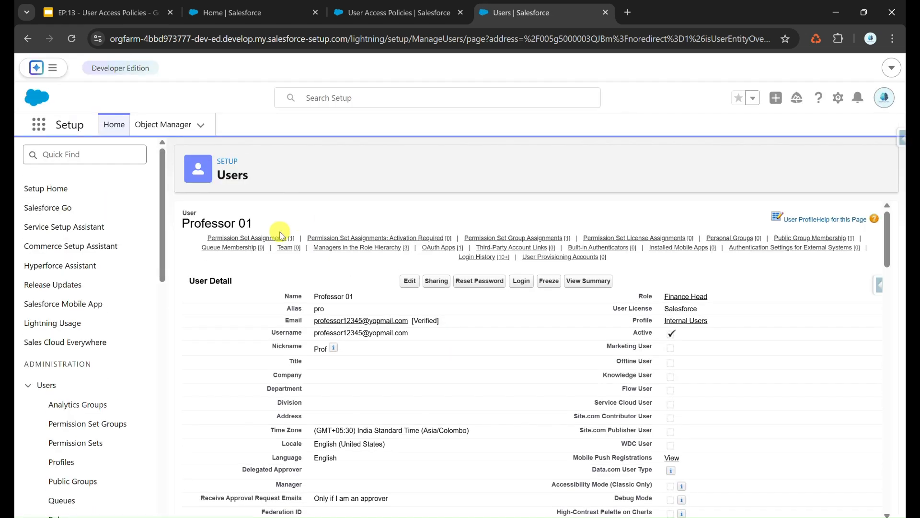
pyautogui.moveTo(275, 239)
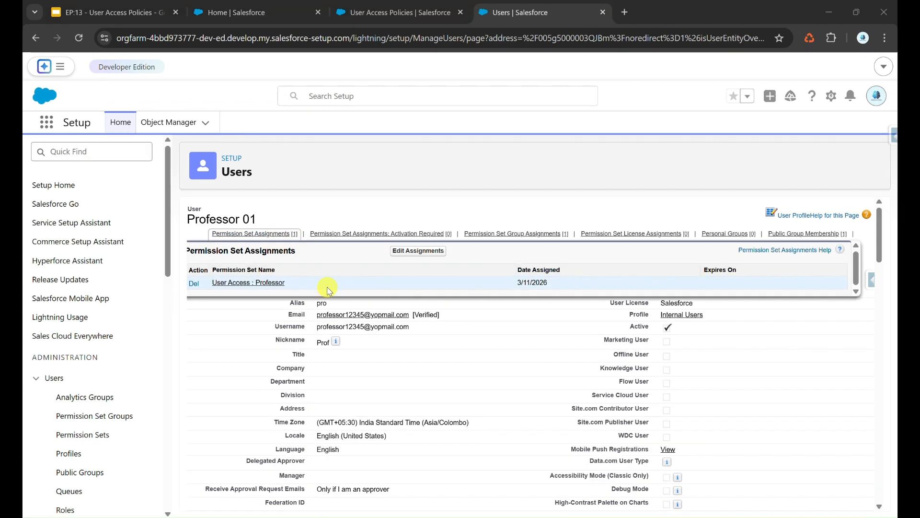
# Step: Return to the user access policies list and open the criteria of the Revoke Professor Access policy for editing
pyautogui.click(378, 10)
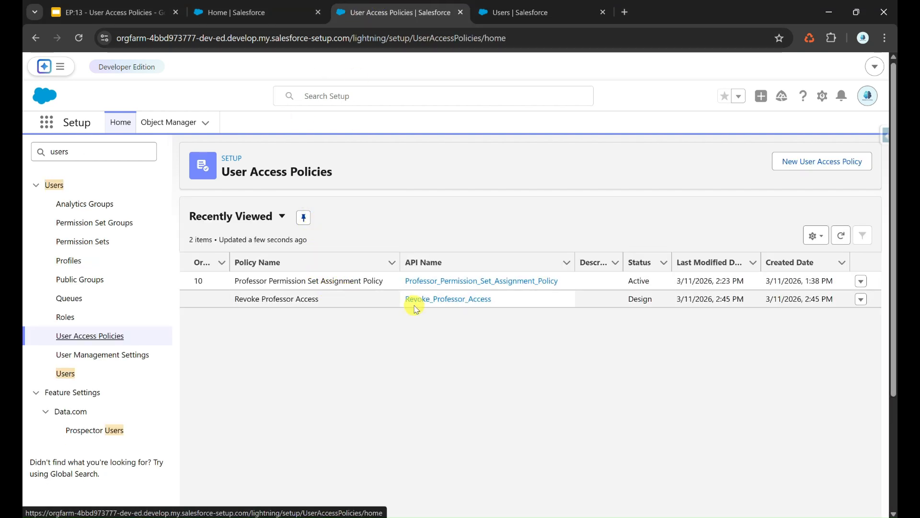
pyautogui.click(429, 302)
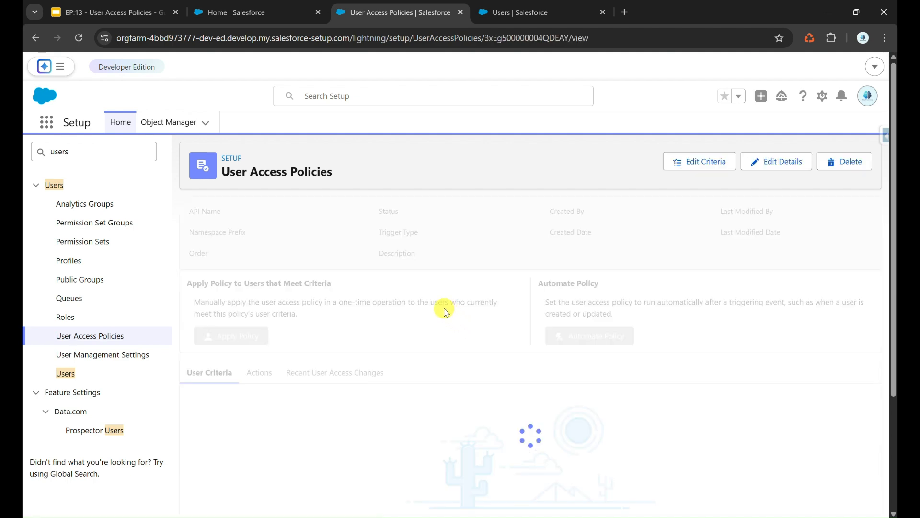
pyautogui.click(683, 156)
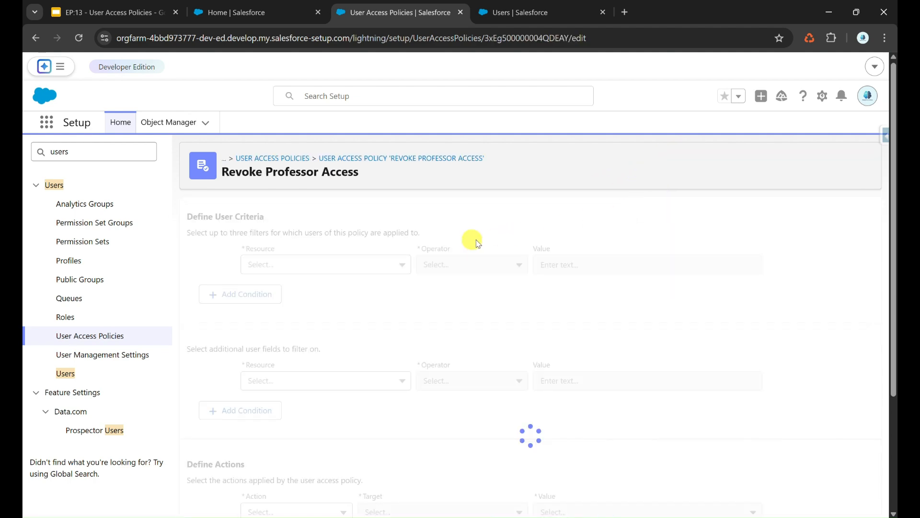
# Step: Set the first user criterion's resource to Role, and examine the available operators and the other resource options
pyautogui.click(362, 265)
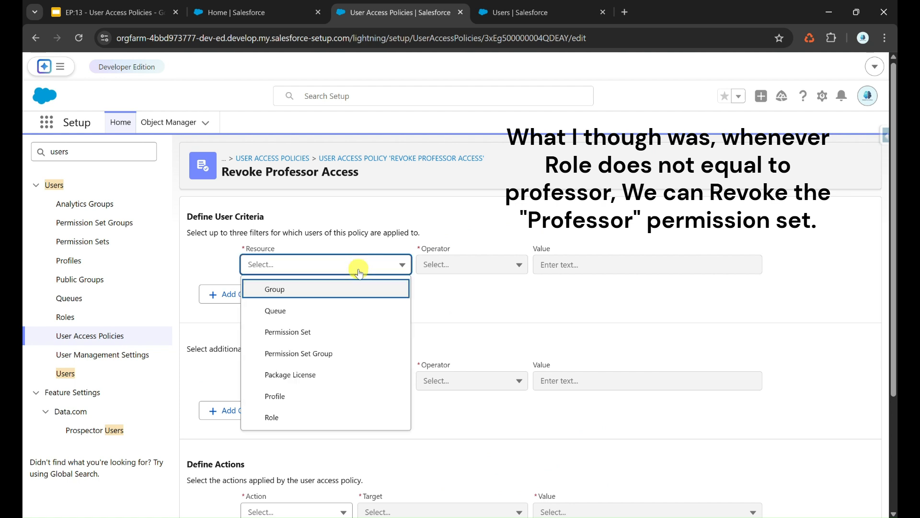
pyautogui.click(310, 426)
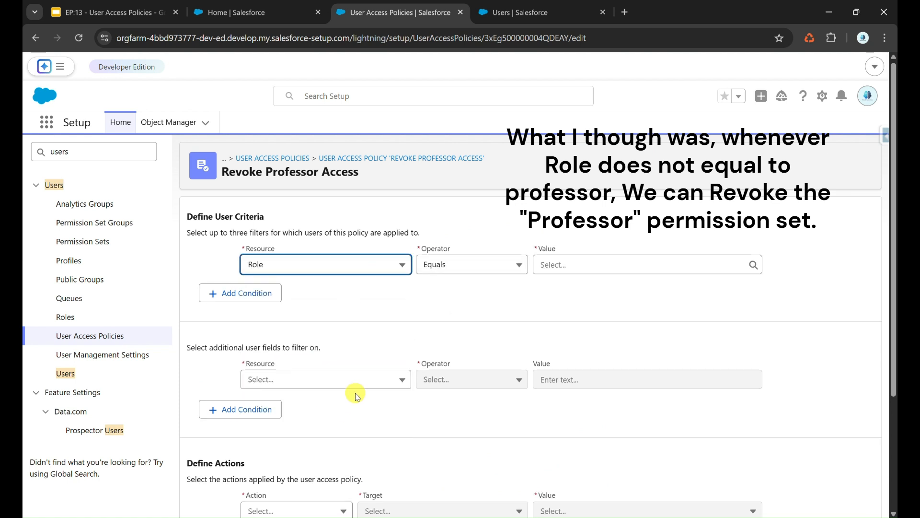
pyautogui.click(470, 266)
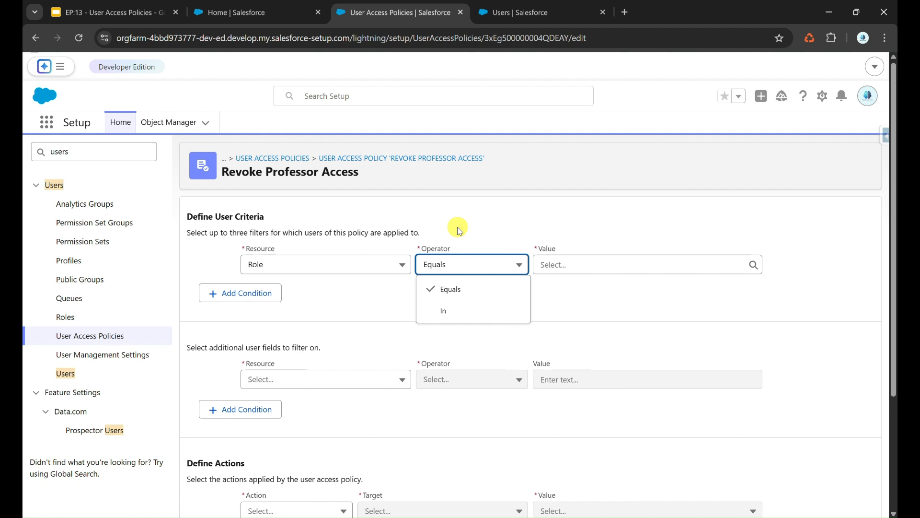
pyautogui.click(375, 264)
pyautogui.click(375, 264)
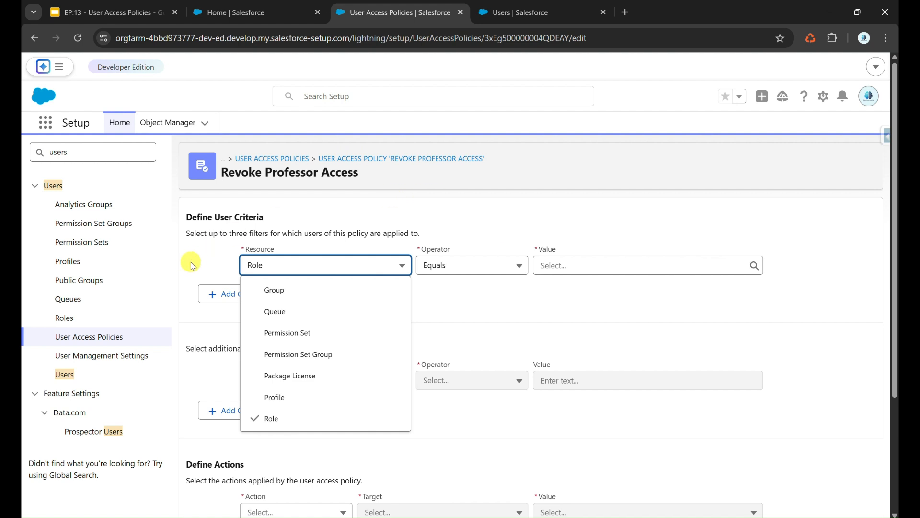
# Step: Switch to the Google Slides presentation and review the Key Considerations, highlighting the line about creating up to 200 User Access Policies
pyautogui.click(127, 160)
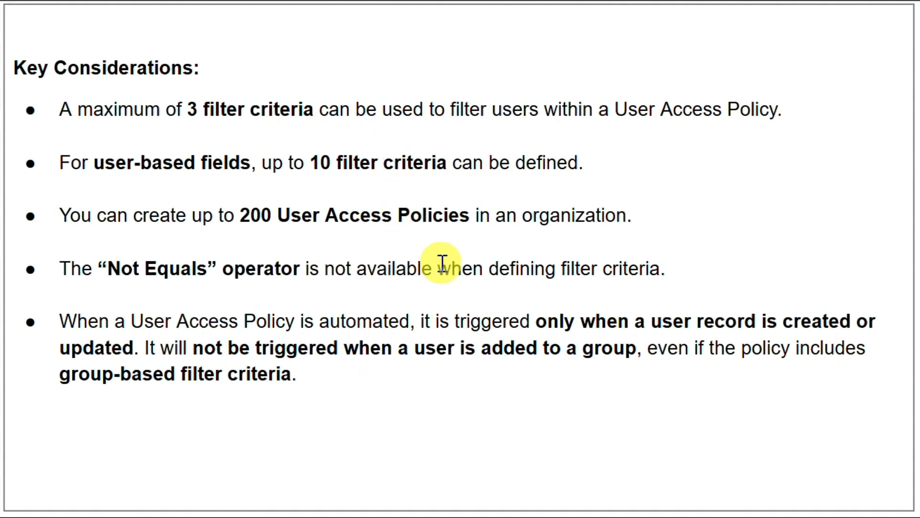
pyautogui.click(177, 373)
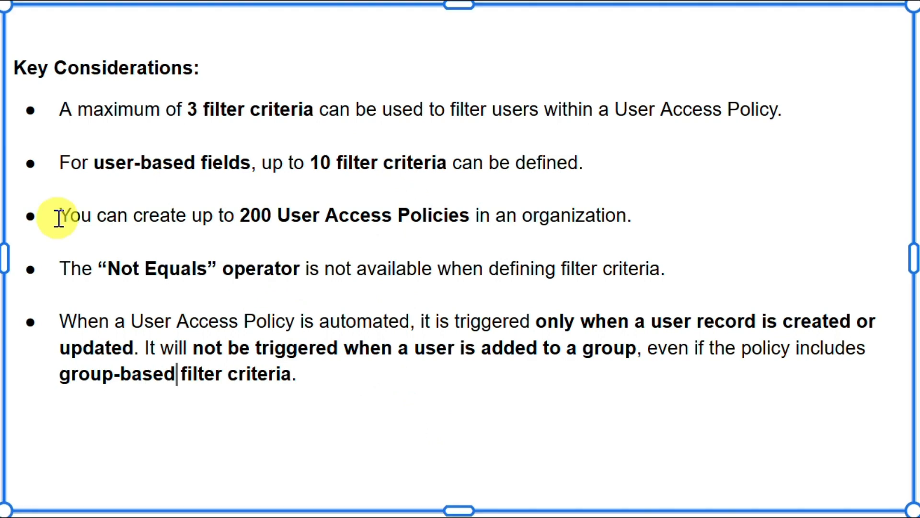
pyautogui.moveTo(62, 214); pyautogui.dragTo(643, 206)
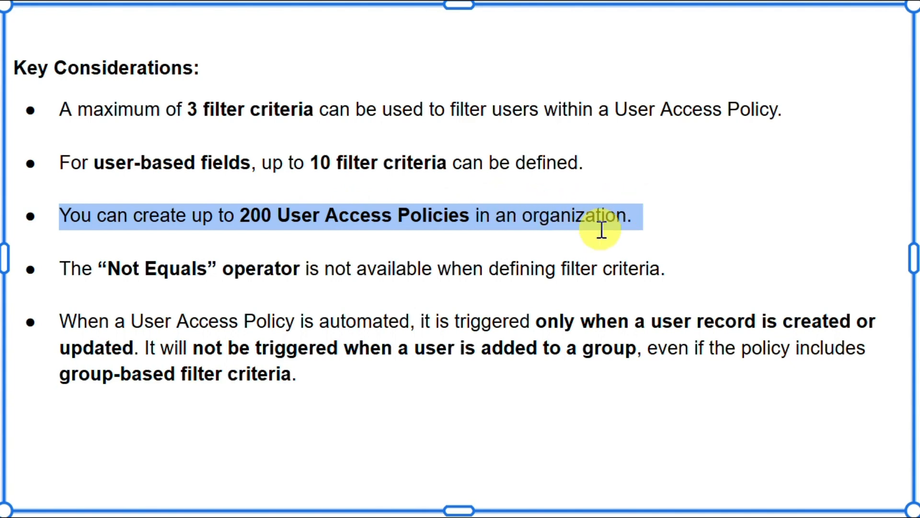
pyautogui.click(473, 317)
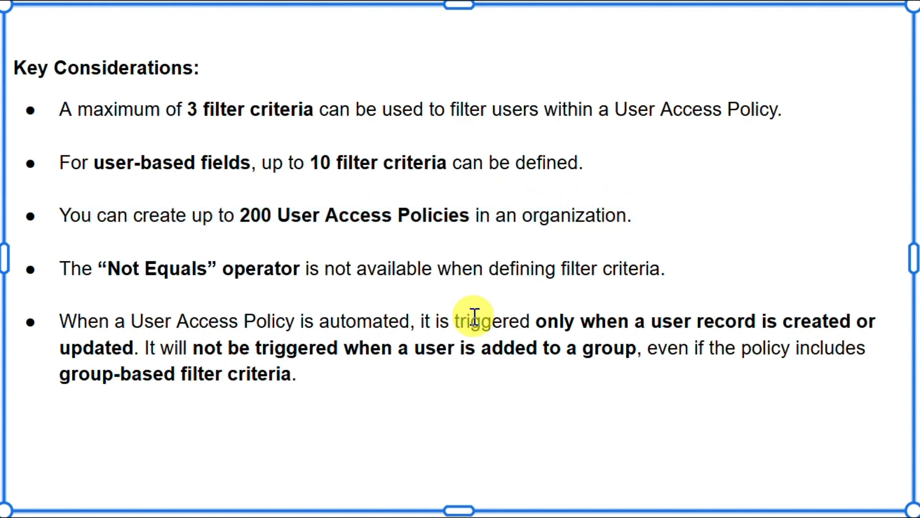